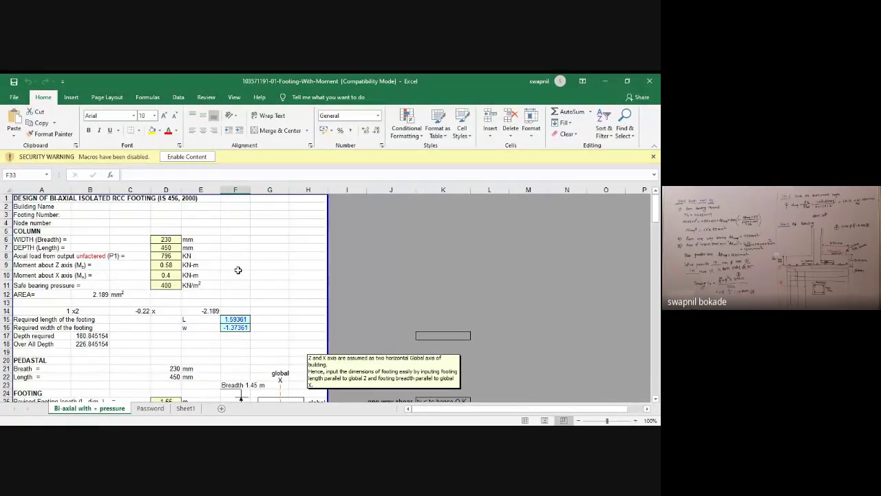
Set both the column width and the column depth to 400 mm
ctrl+scroll(238, 269, up, 3)
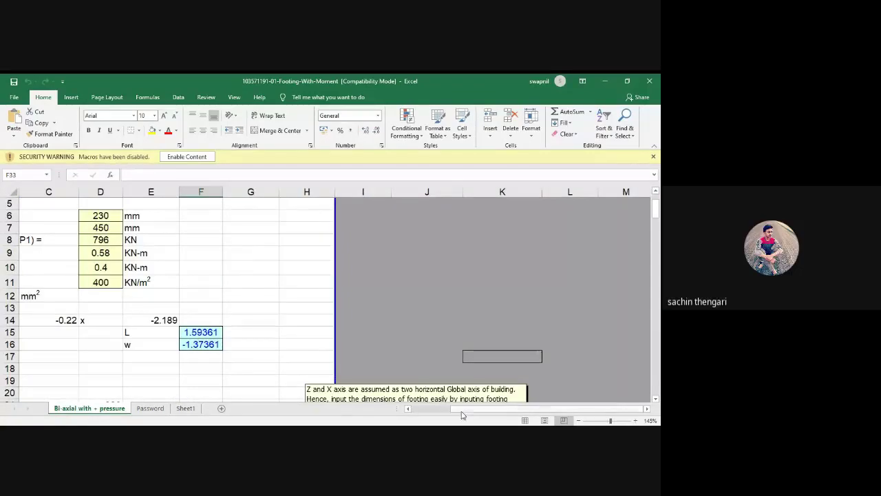
drag(458, 410, 475, 410)
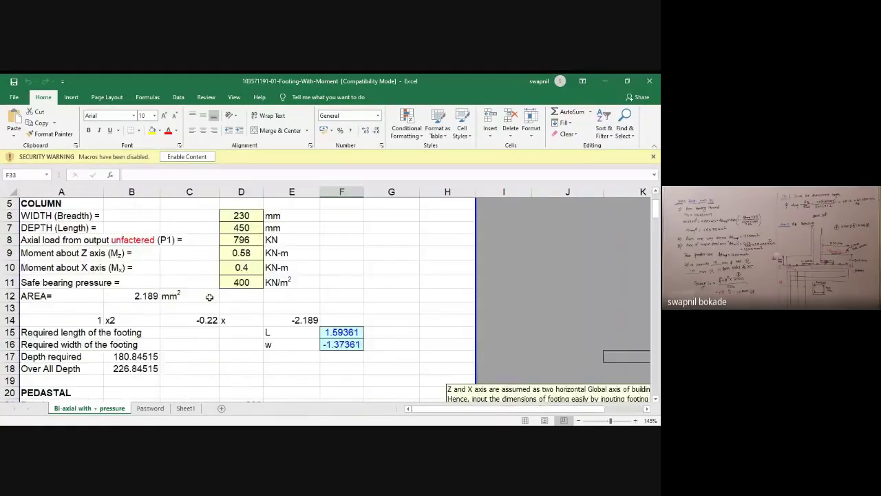
scroll(181, 296, up, 2)
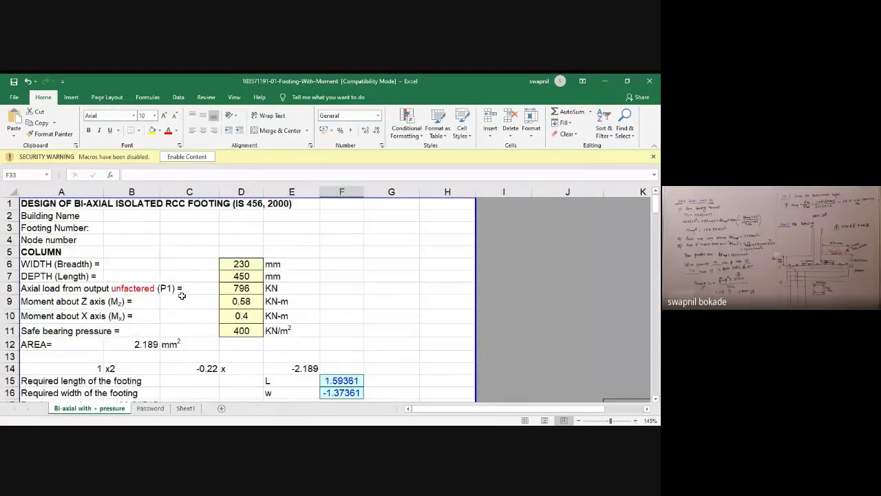
click(248, 264)
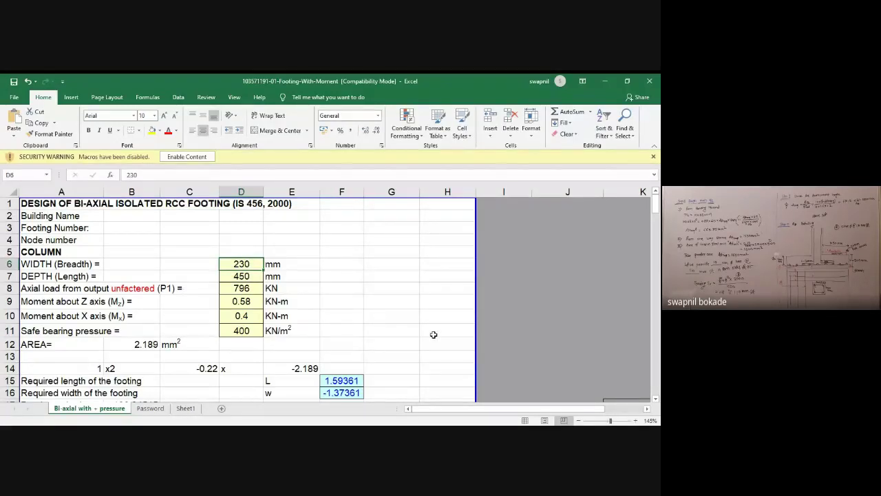
text(400)
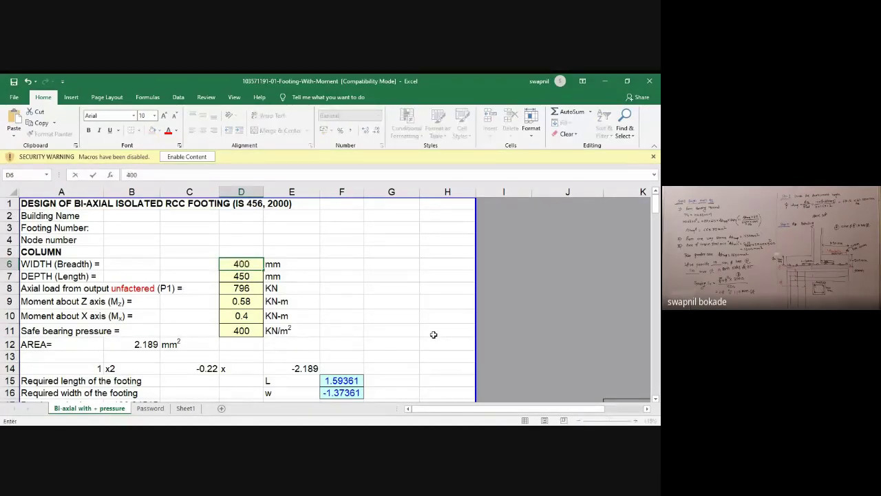
click(244, 276)
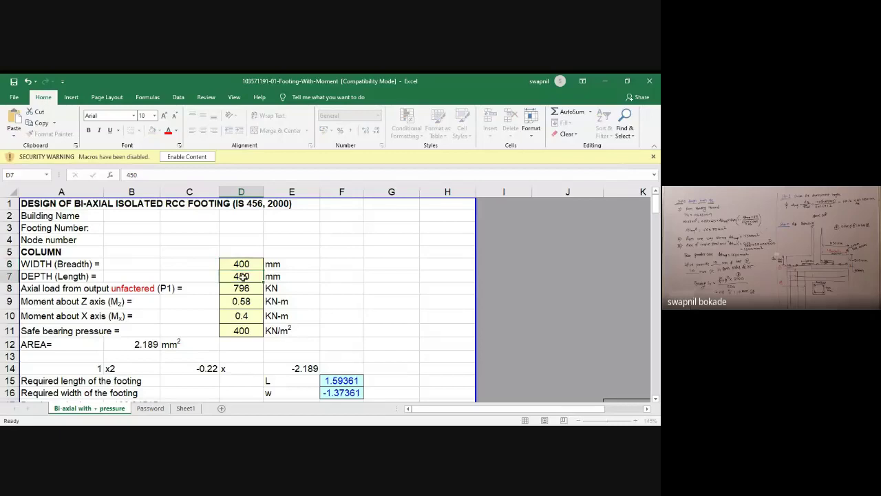
text(400)
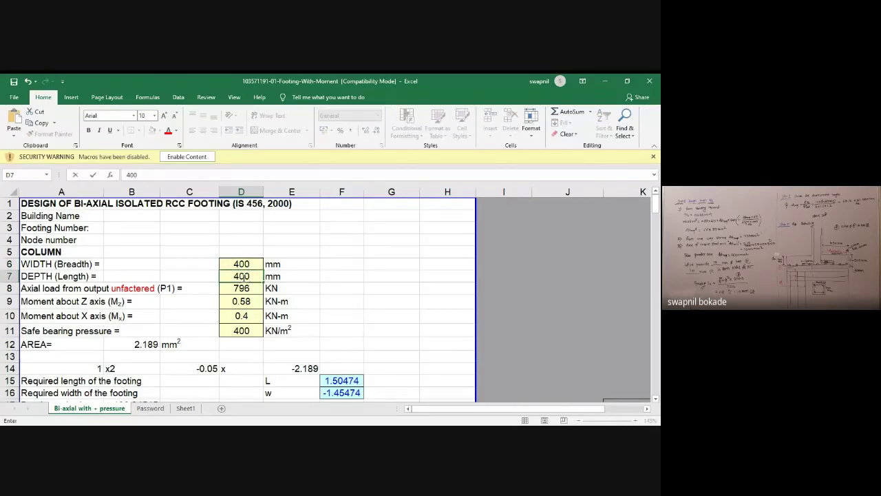
Set the column's unfactored axial load (P1) to 666.67 kN
click(249, 289)
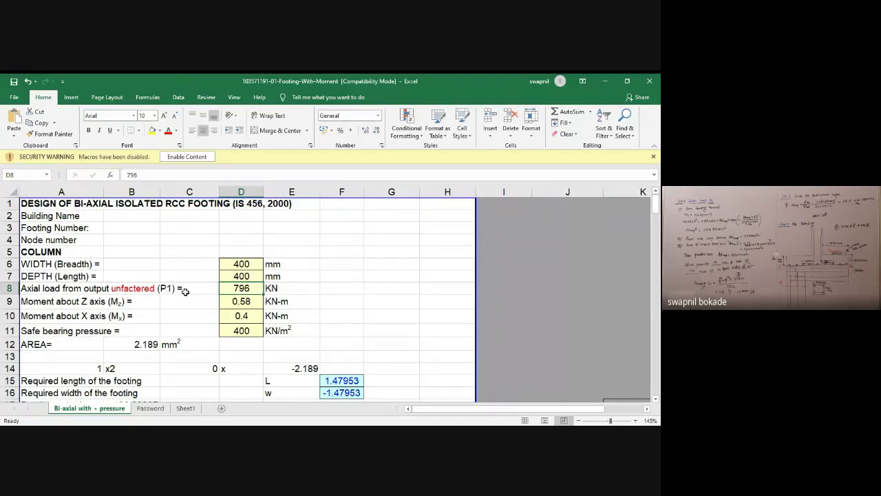
text(666)
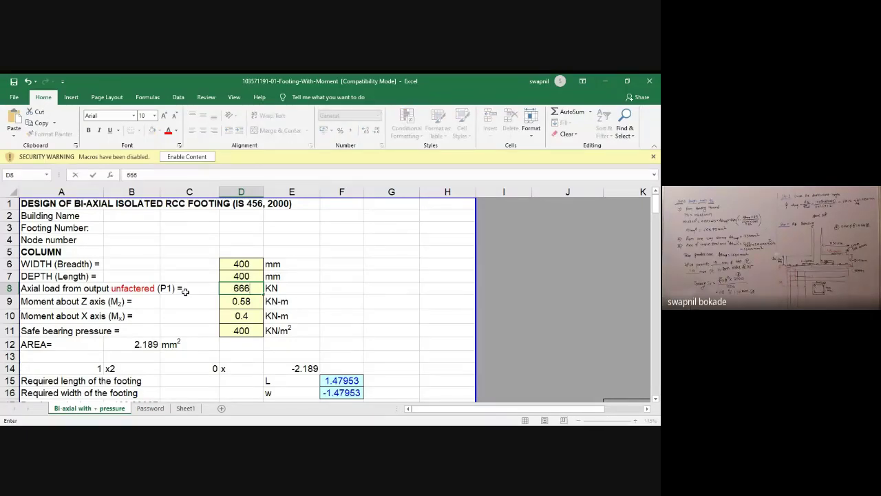
text(.)
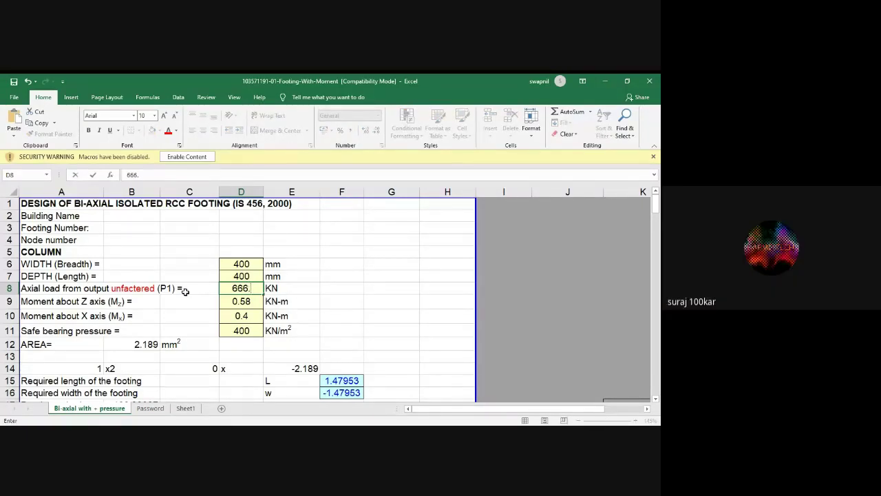
text(67)
key(Return)
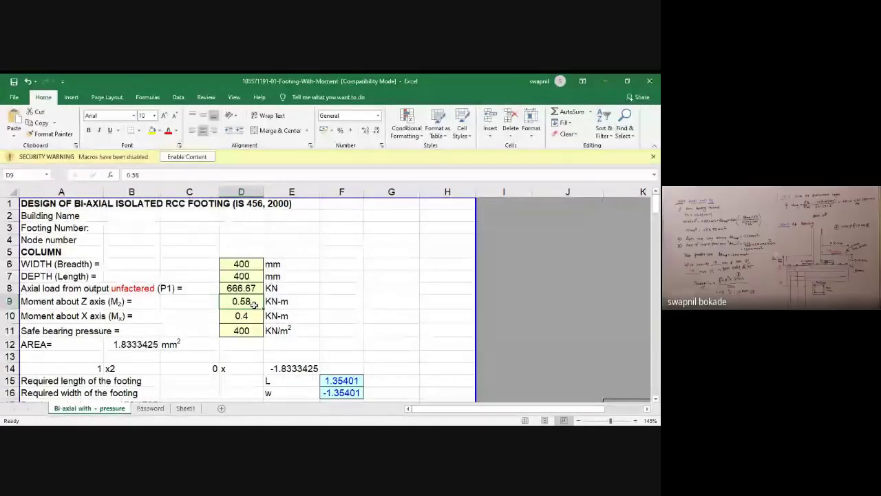
key(BackSpace)
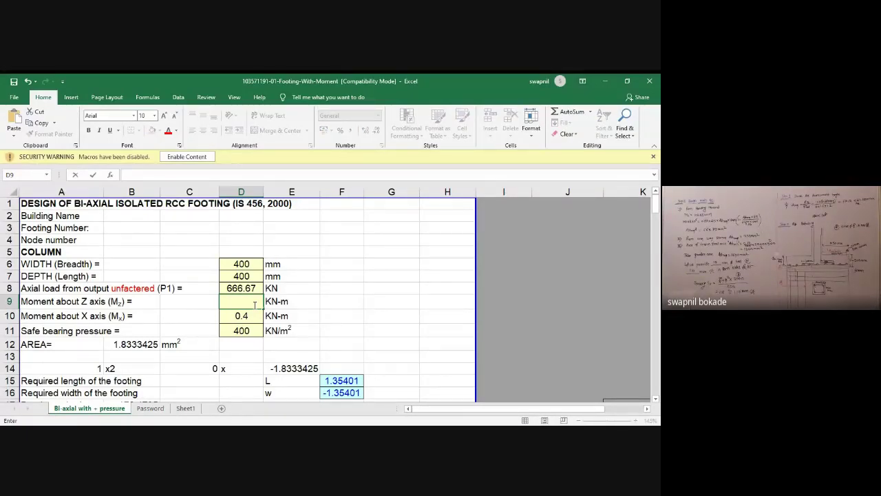
text(66)
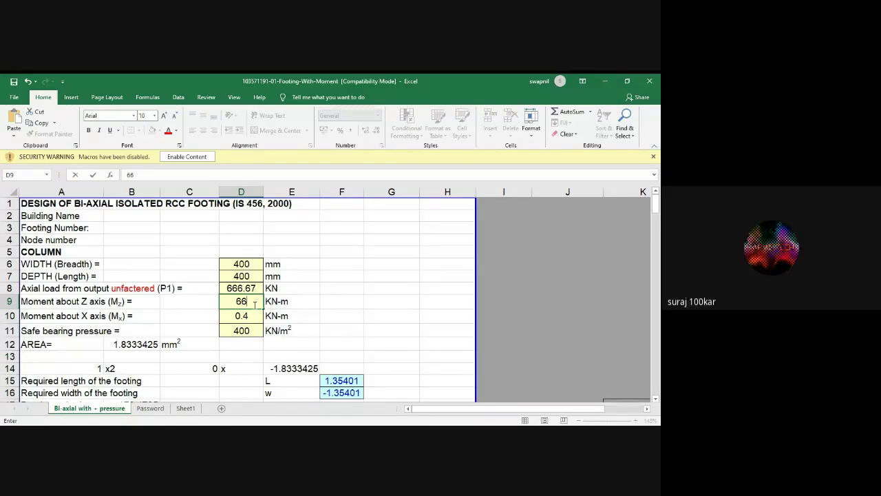
key(BackSpace)
key(BackSpace)
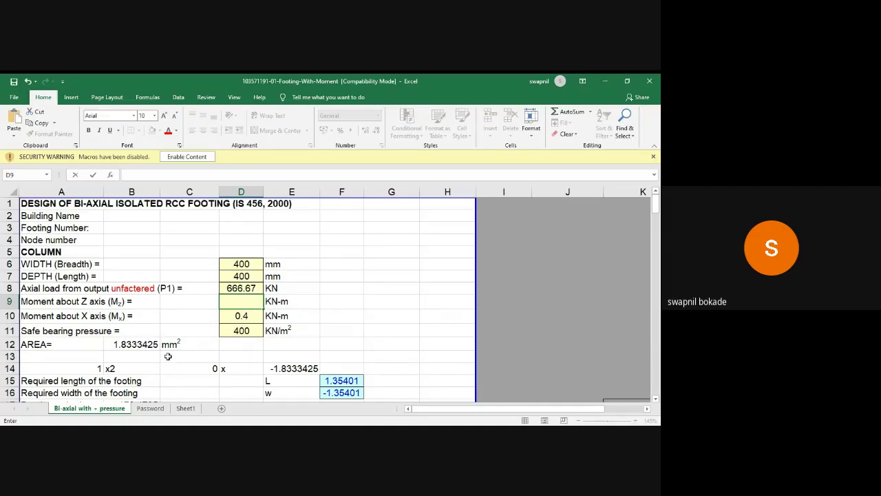
Set the moment about the X axis to 0 and the moment about the Z axis to 33.33 kN-m
click(245, 316)
text(0)
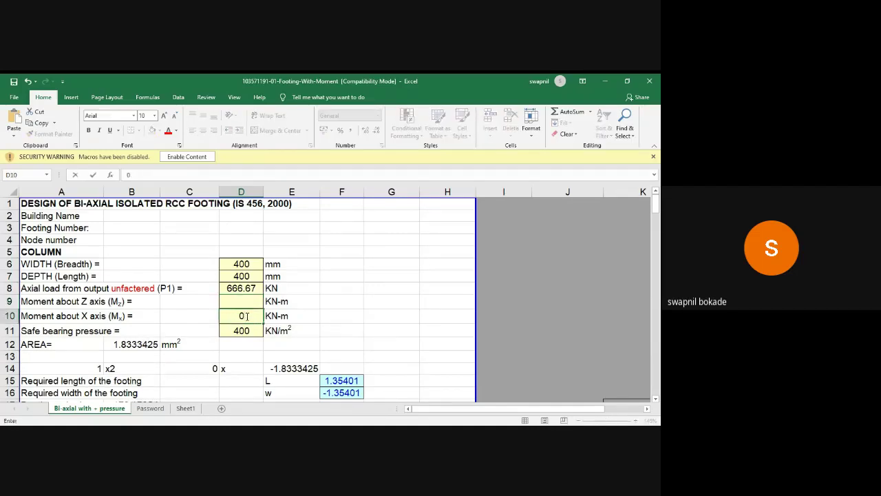
click(241, 304)
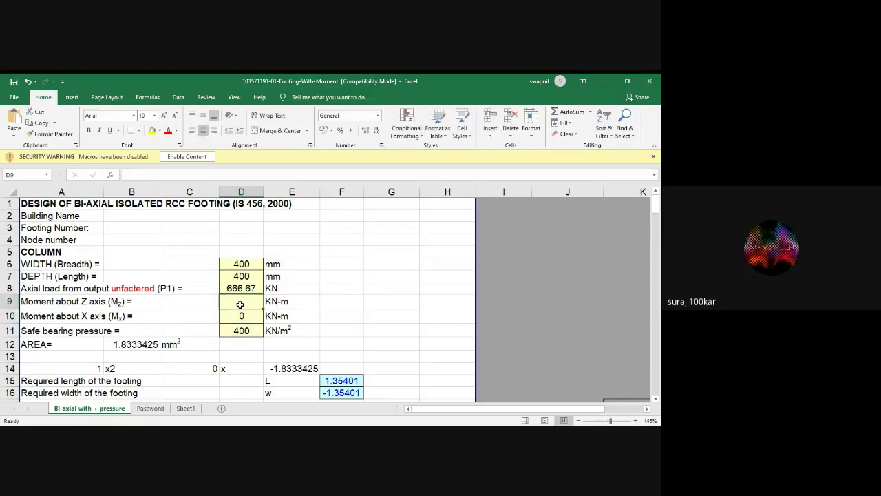
text(33.33)
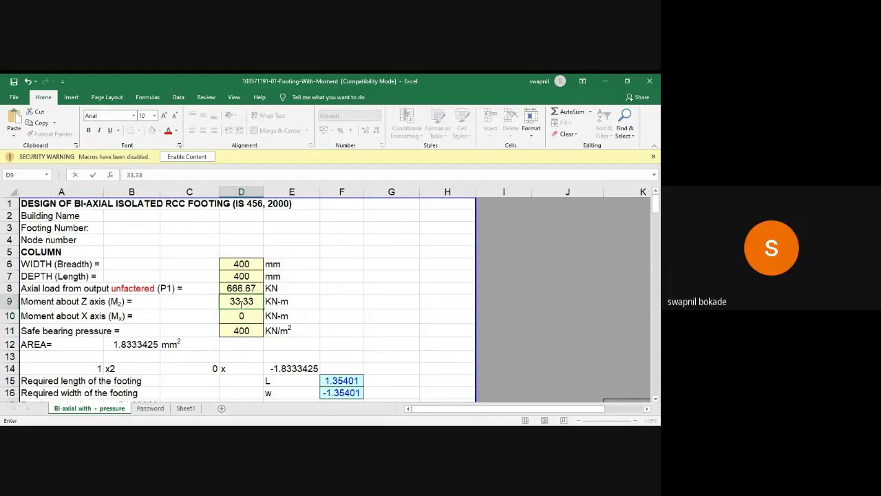
Set the safe bearing pressure to 150 kN/m²
click(236, 331)
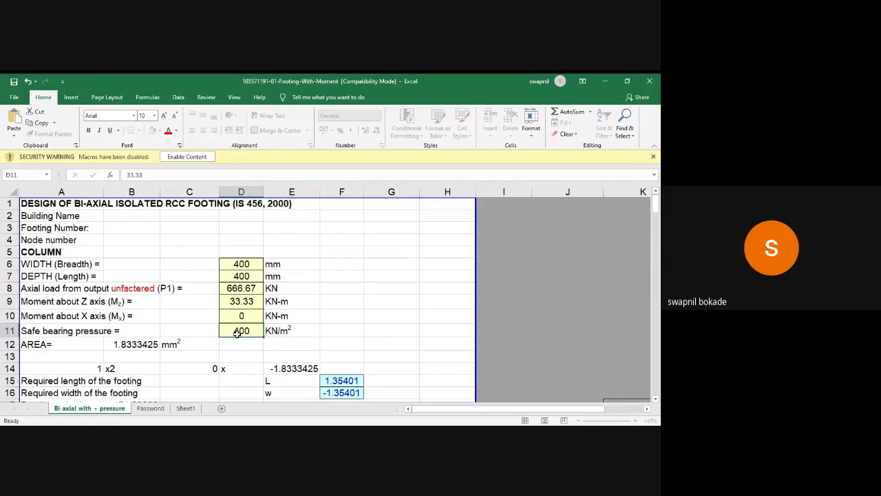
text(250)
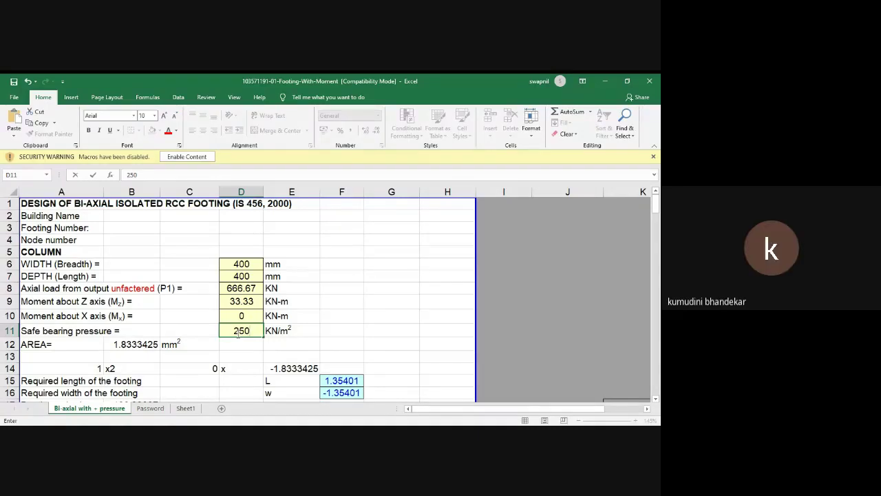
key(BackSpace)
key(BackSpace)
key(BackSpace)
text(150)
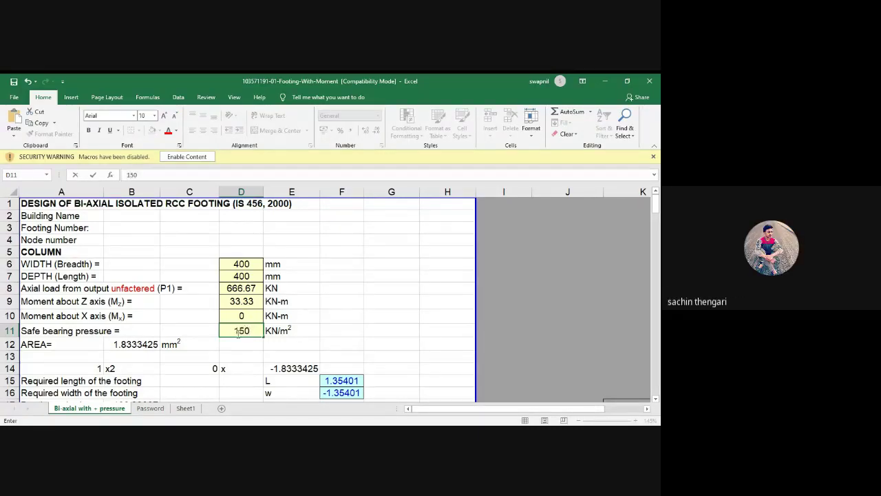
key(Return)
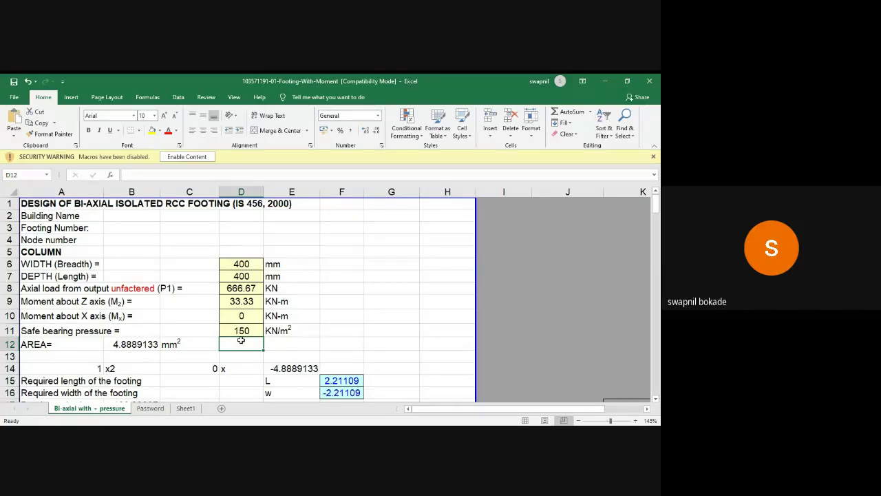
Check the required footing size and recheck the column dimensions, axial load, moments and safe bearing pressure in the input cells
scroll(241, 340, down, 1)
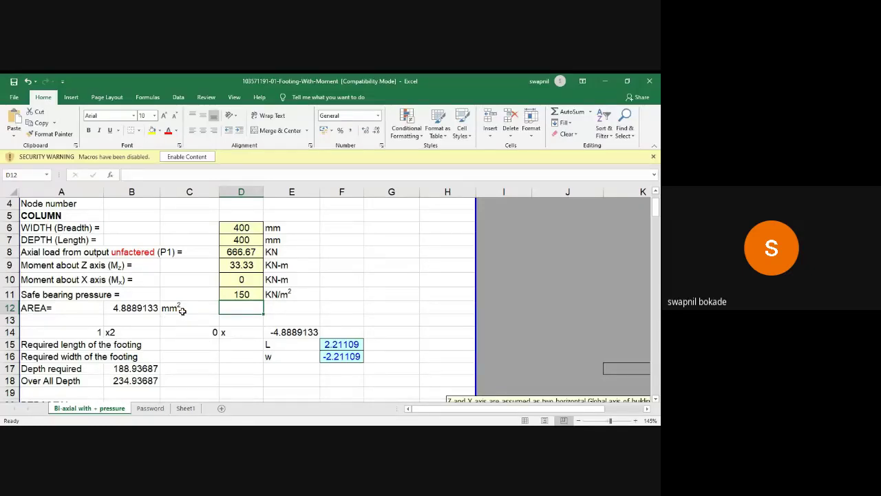
scroll(225, 307, up, 1)
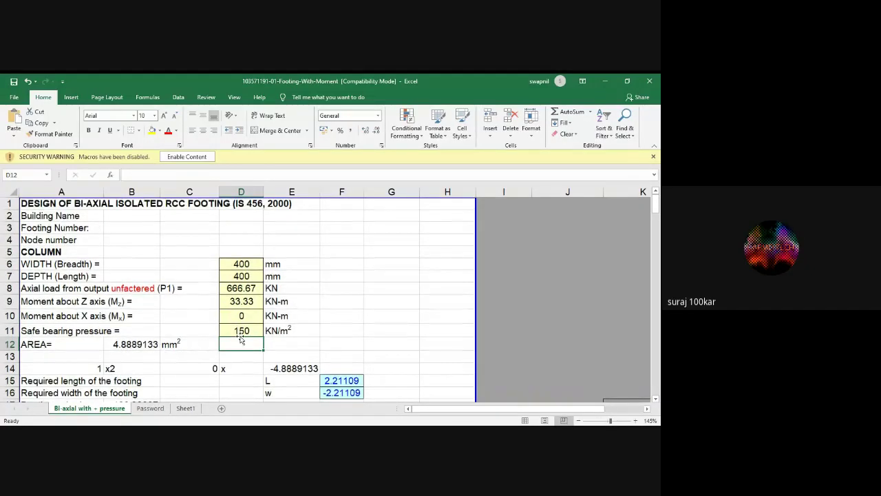
click(241, 321)
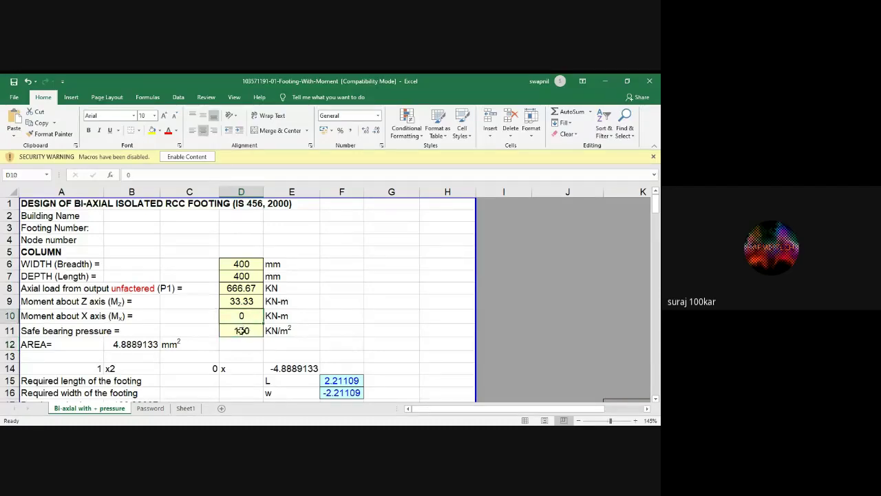
click(242, 330)
click(241, 315)
click(242, 301)
click(243, 287)
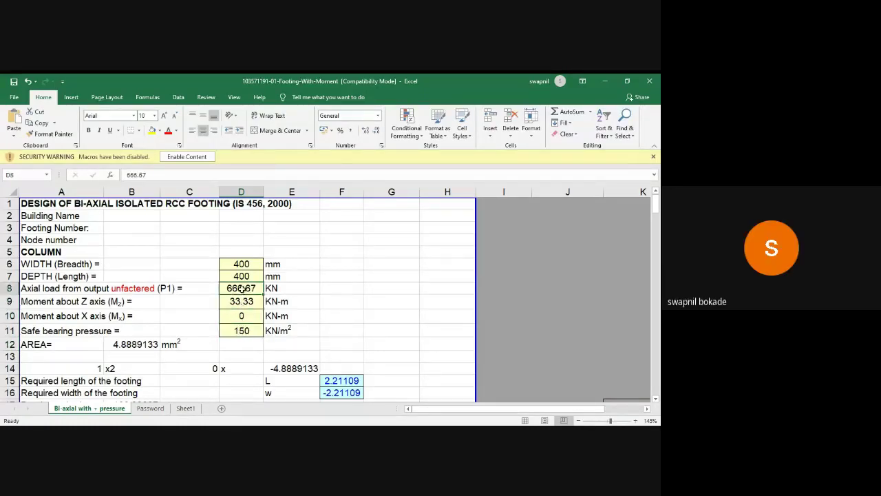
click(244, 275)
click(242, 265)
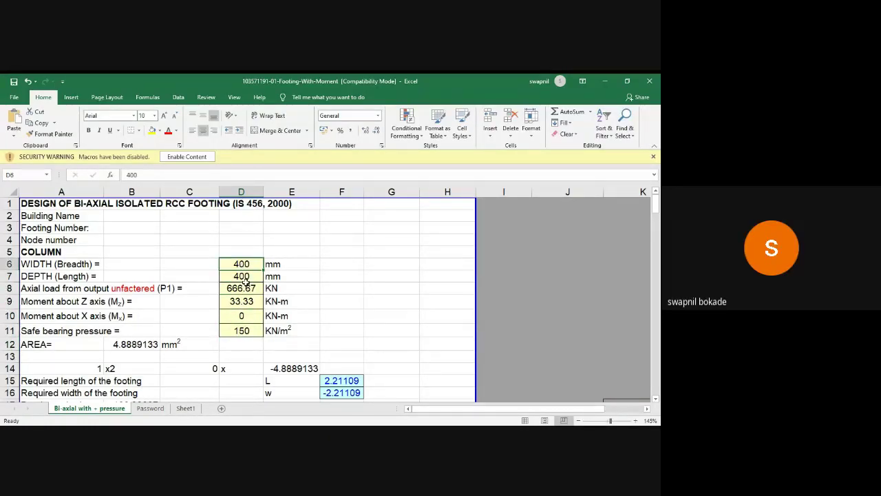
click(243, 278)
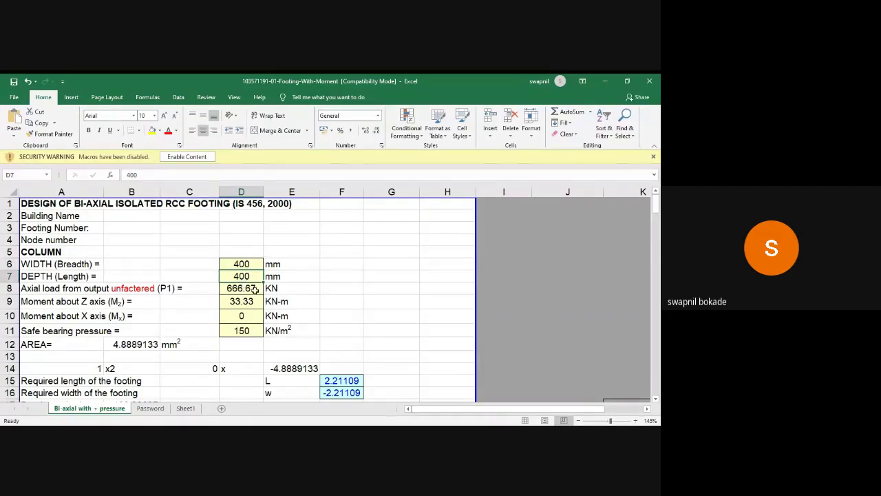
Review the footing design sheet from the footing dimensions through the reinforcement and critical section drawings to the two-way shear check
scroll(239, 317, down, 12)
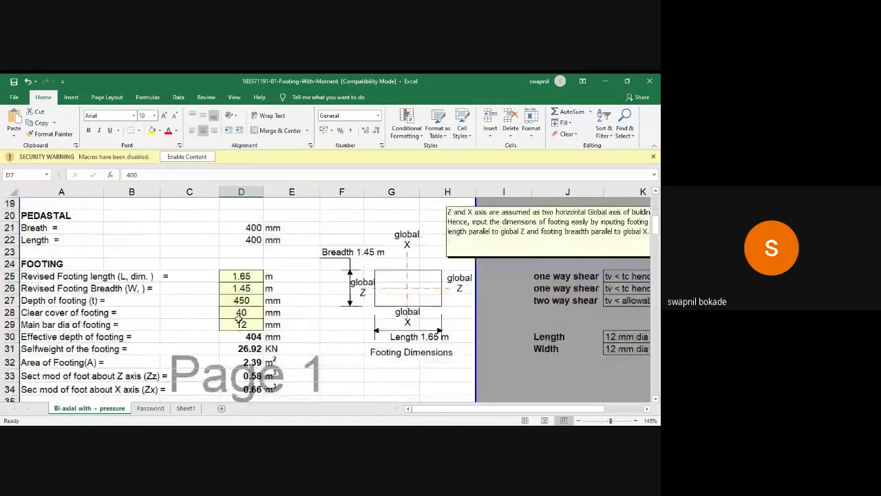
scroll(237, 320, down, 16)
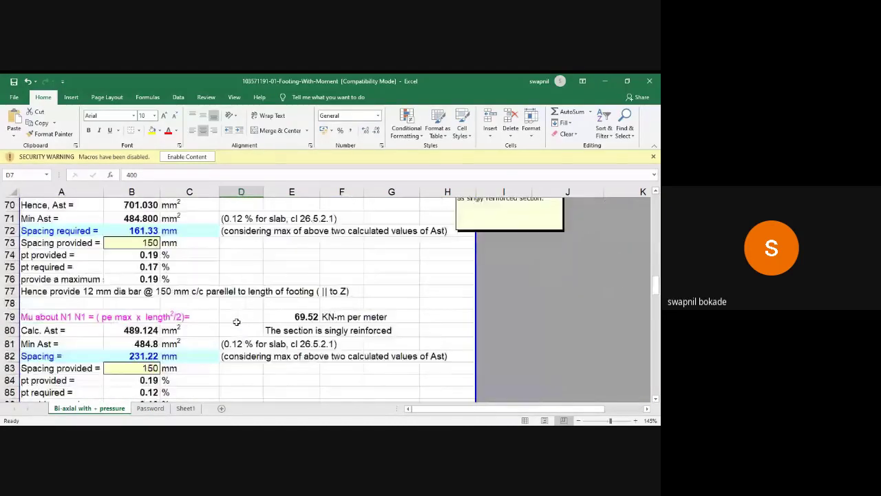
scroll(237, 322, down, 11)
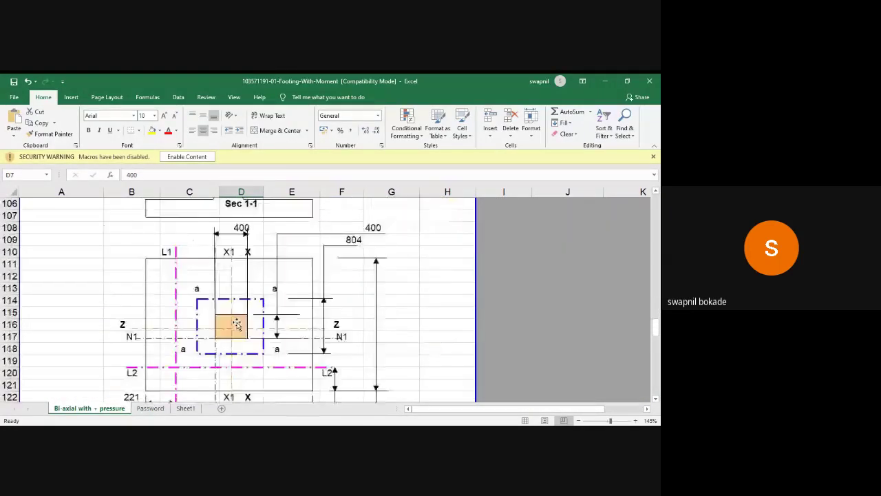
scroll(237, 324, down, 10)
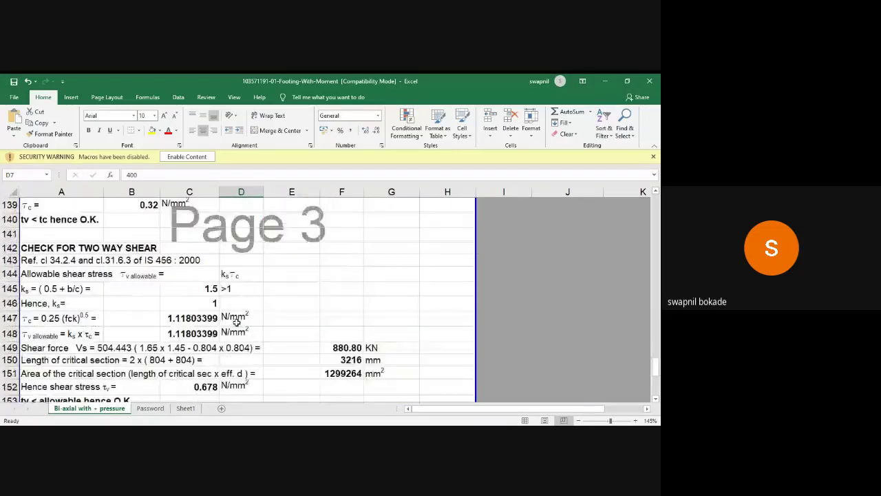
scroll(236, 322, up, 16)
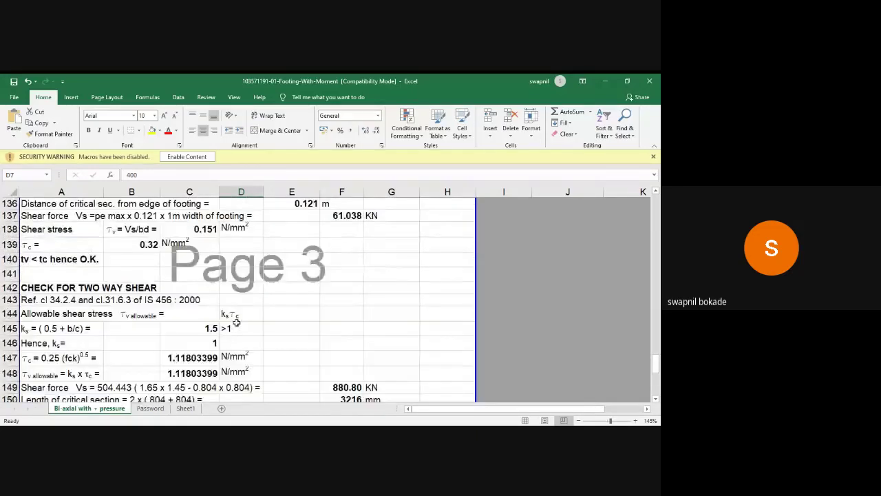
scroll(237, 324, up, 20)
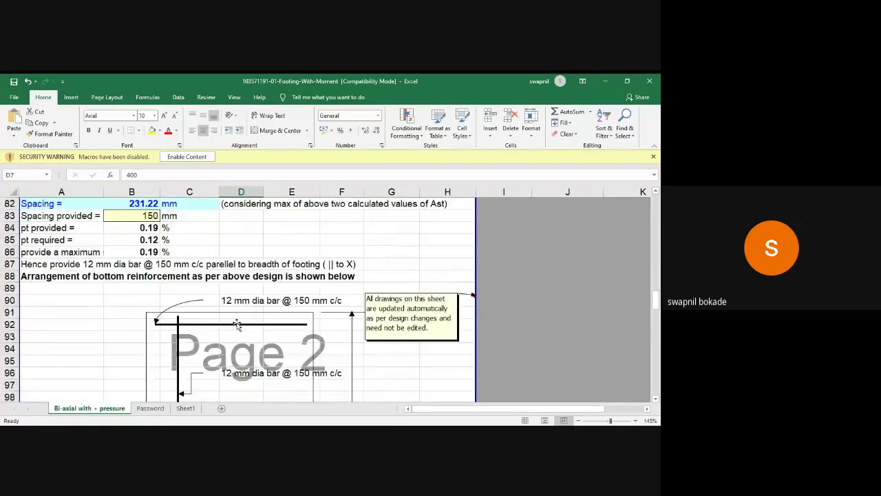
scroll(237, 324, up, 10)
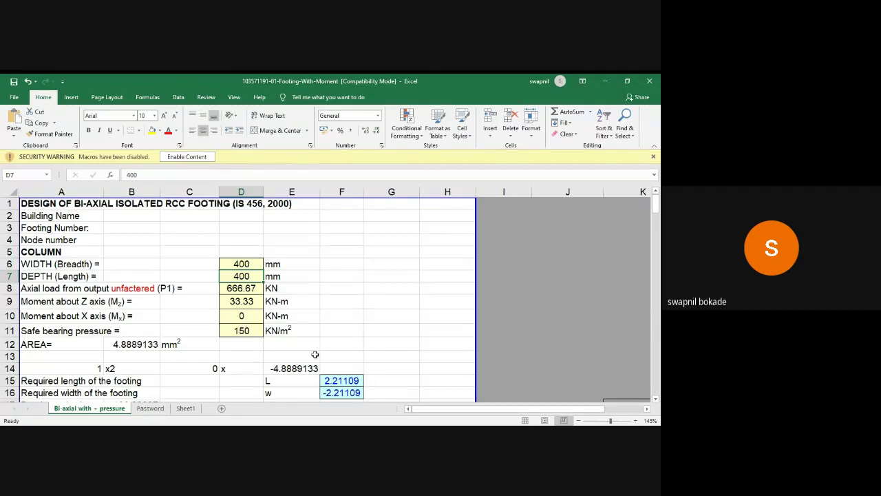
scroll(303, 357, down, 1)
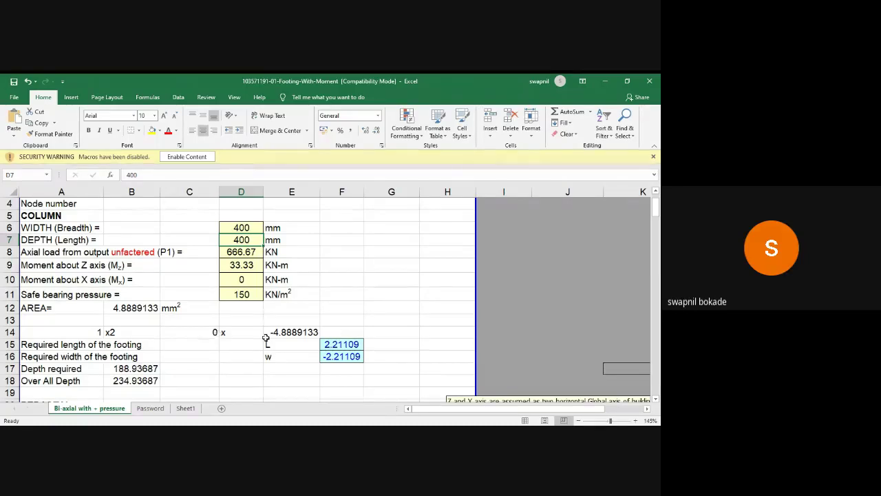
Check the required footing length, width and depth, and inspect the formula behind the required length
scroll(320, 347, down, 1)
scroll(321, 346, down, 1)
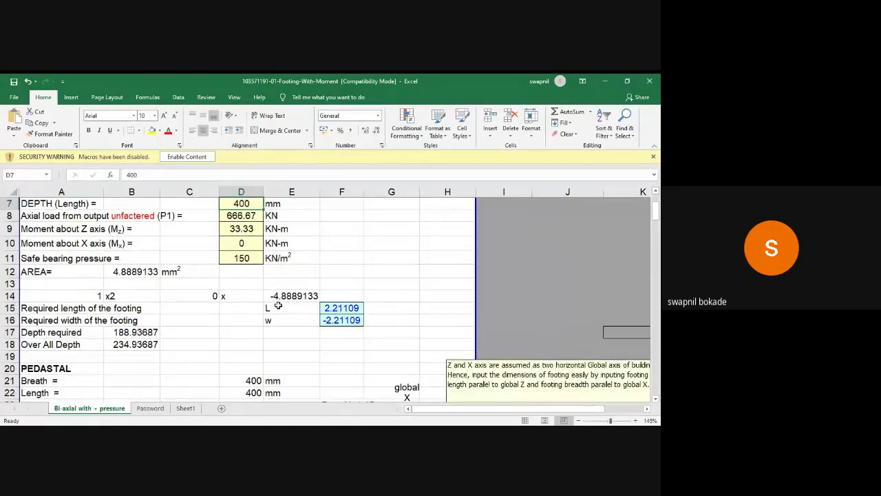
scroll(269, 309, down, 3)
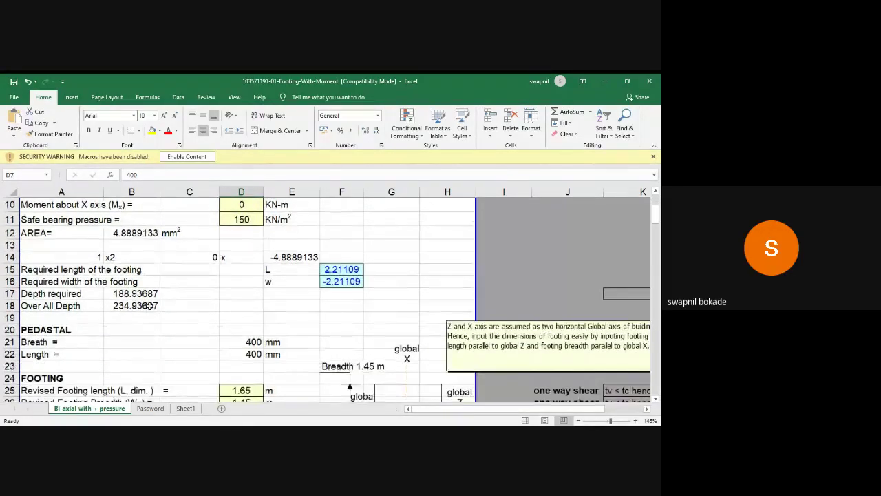
scroll(172, 289, up, 3)
scroll(79, 275, up, 1)
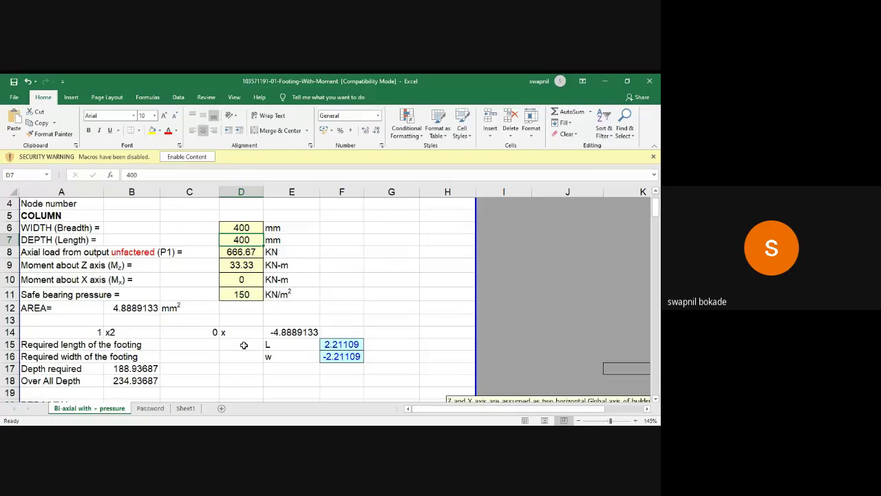
click(337, 343)
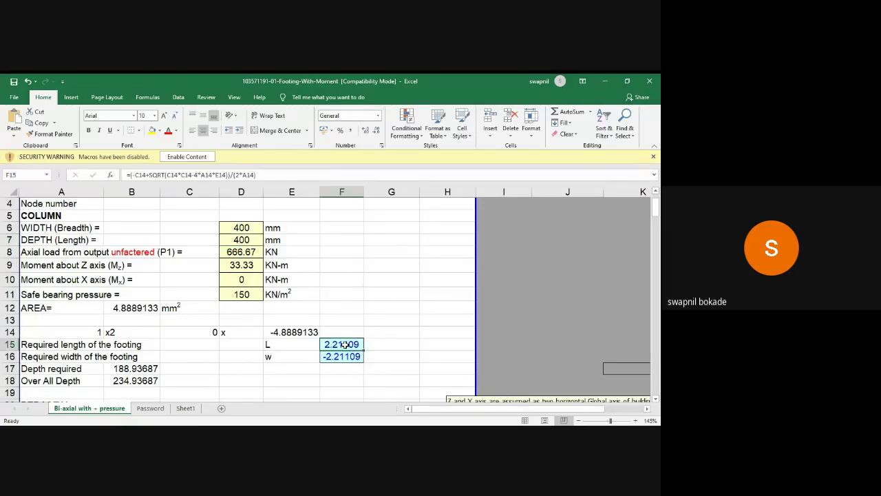
Set the revised footing length and breadth to 2.5 m each
scroll(344, 344, down, 2)
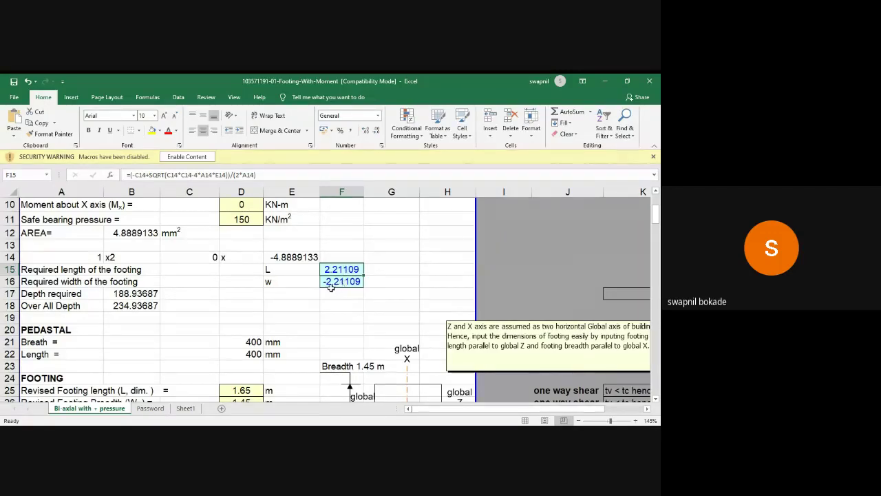
scroll(280, 315, down, 2)
scroll(280, 315, down, 1)
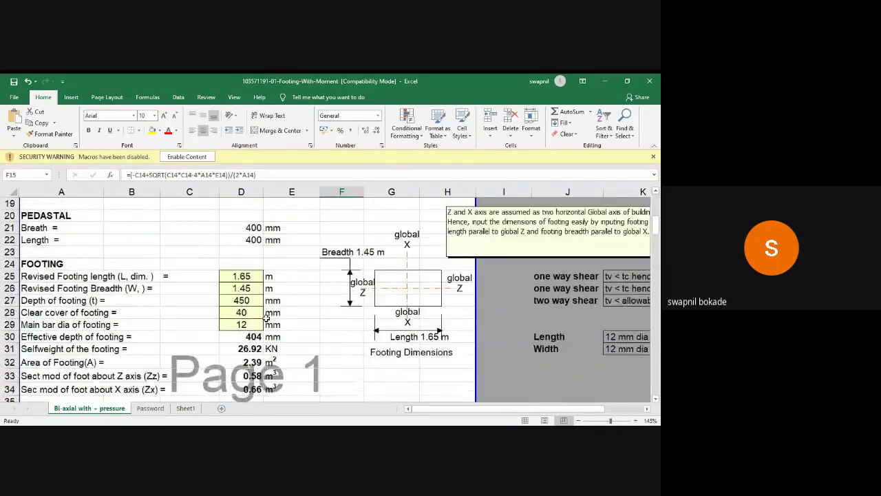
click(240, 275)
text(2.5)
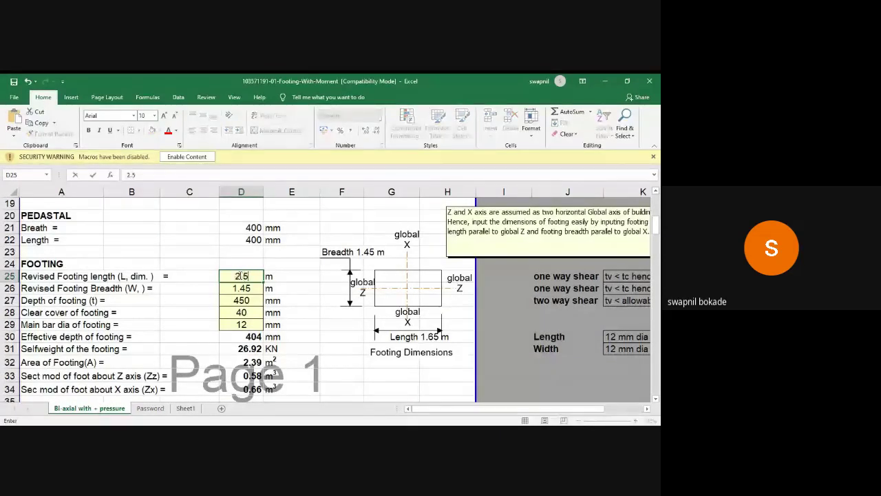
click(244, 288)
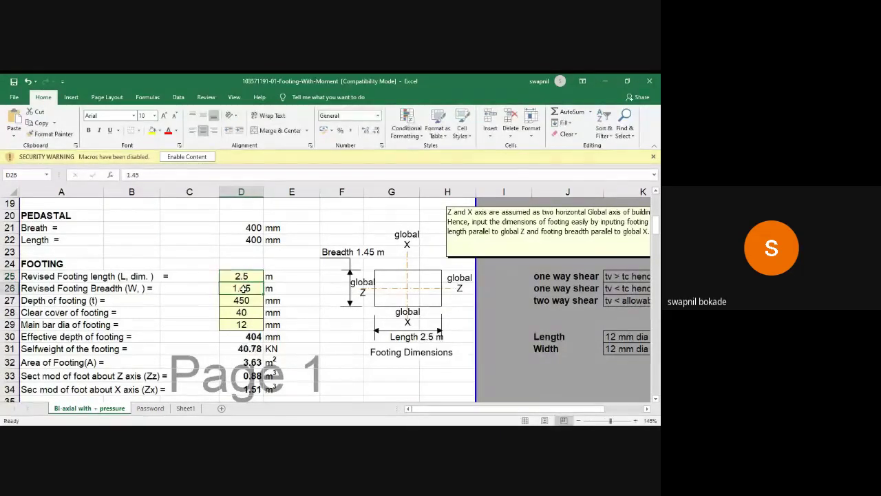
text(2.5)
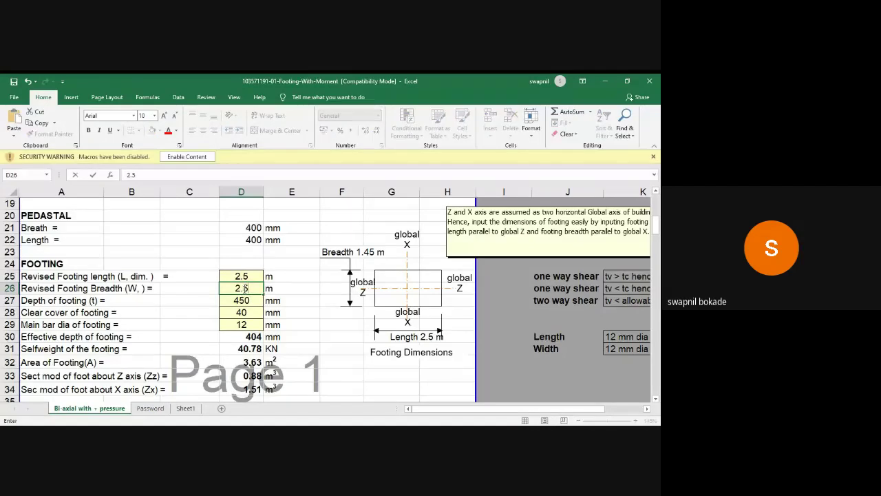
click(256, 278)
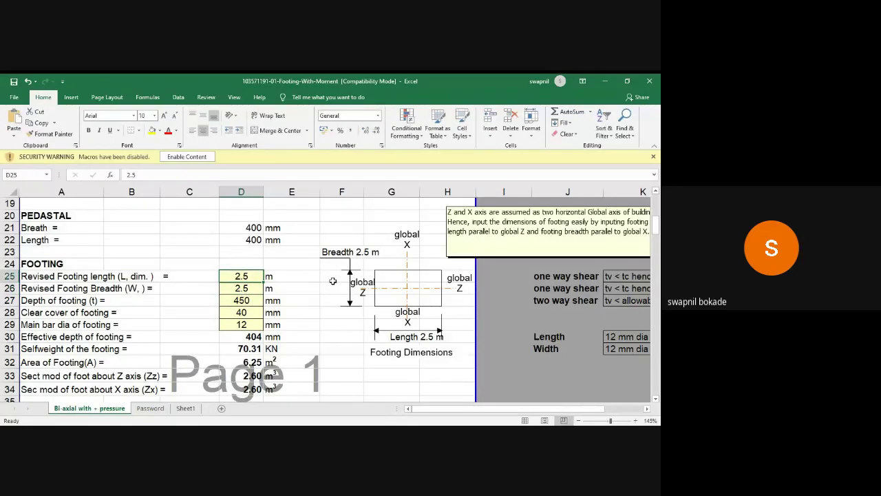
Check the one-way and two-way shear results and the reinforcement for the 2.5 m square footing
click(435, 409)
drag(436, 411, 476, 410)
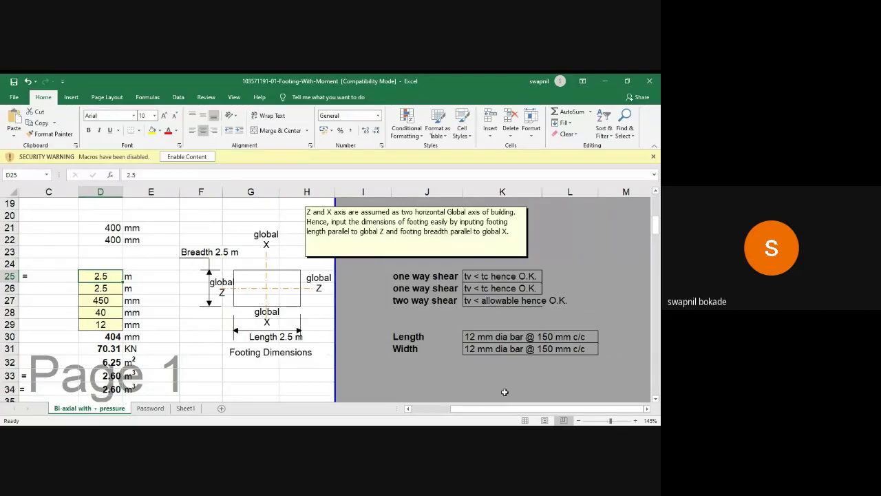
drag(504, 408, 465, 409)
scroll(243, 275, down, 1)
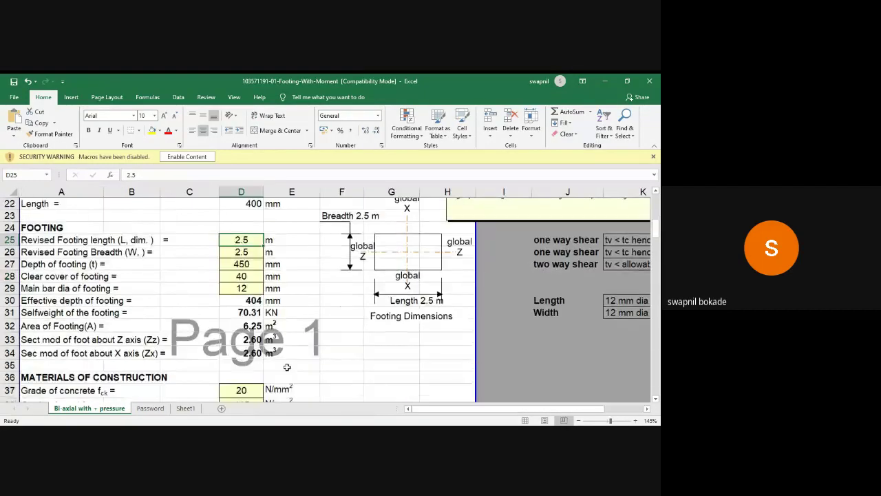
scroll(242, 276, up, 1)
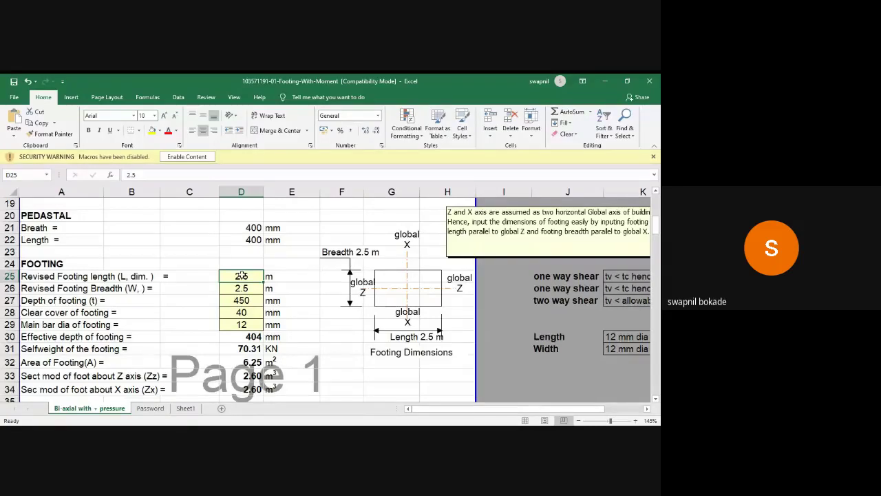
Set the revised footing length to 1.65 m and check the one-way and two-way shear results
text(1.65)
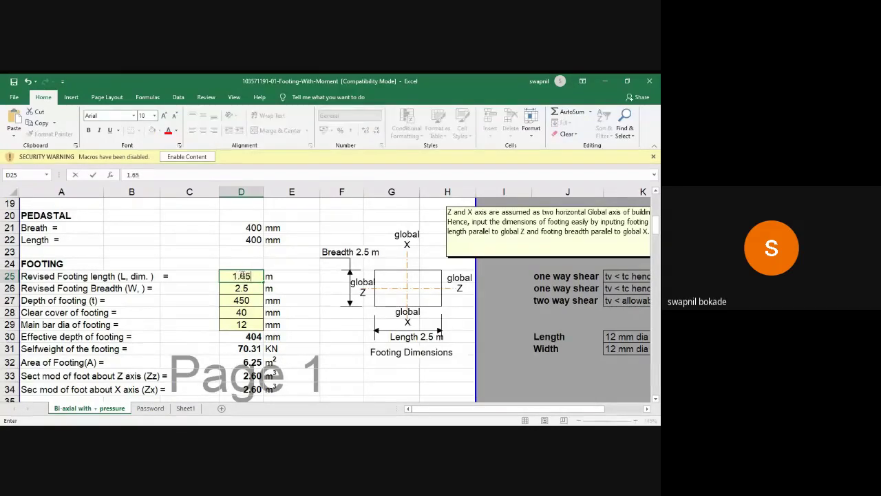
key(Return)
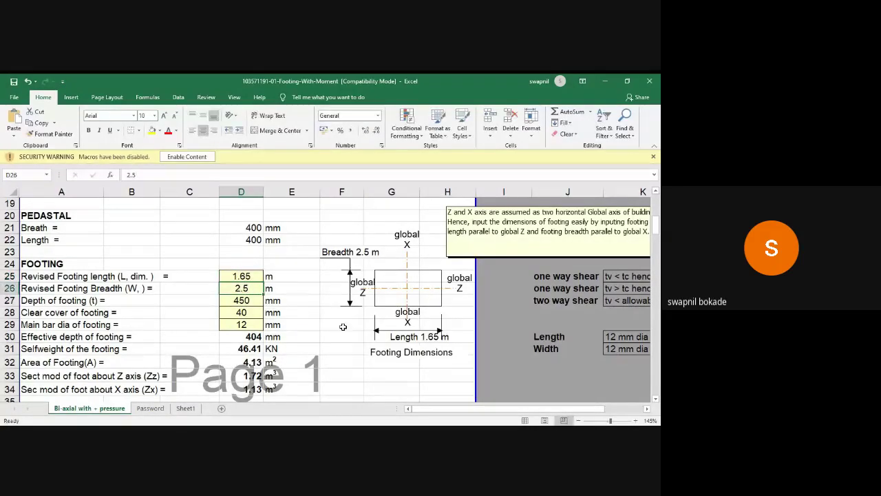
drag(451, 408, 490, 409)
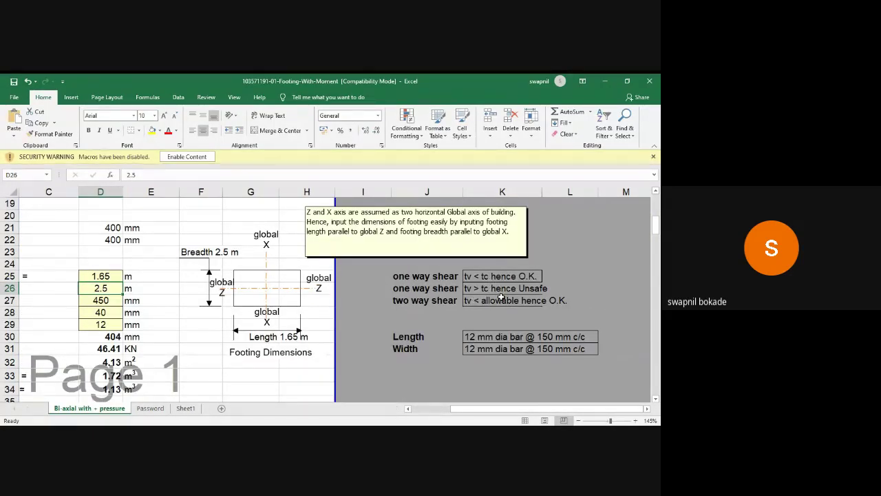
drag(455, 409, 447, 411)
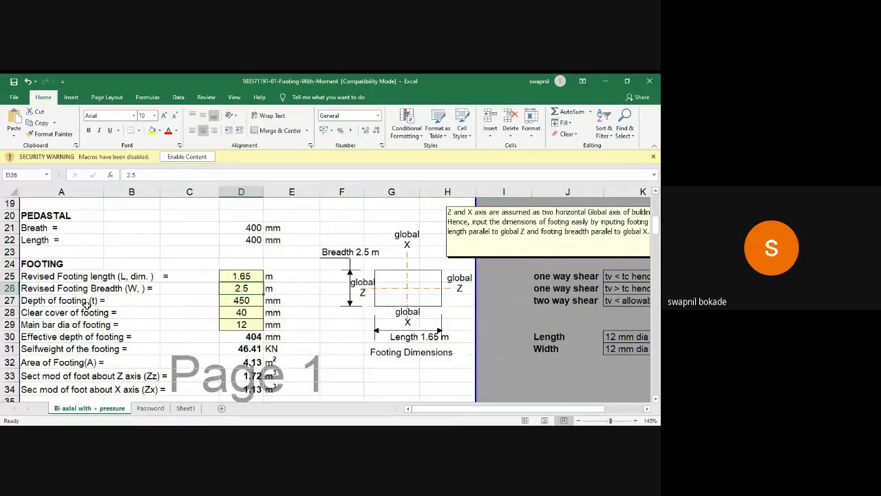
Set the revised footing breadth to 1.65 m and recheck the shear results
click(237, 275)
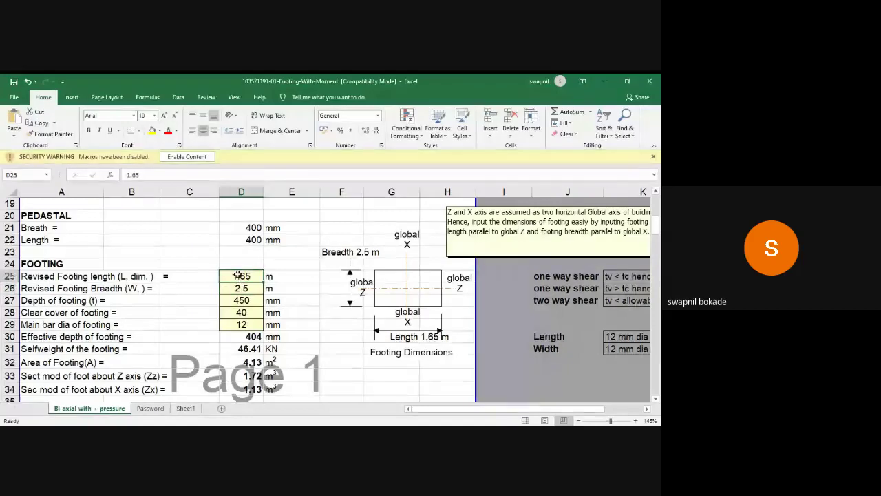
click(240, 289)
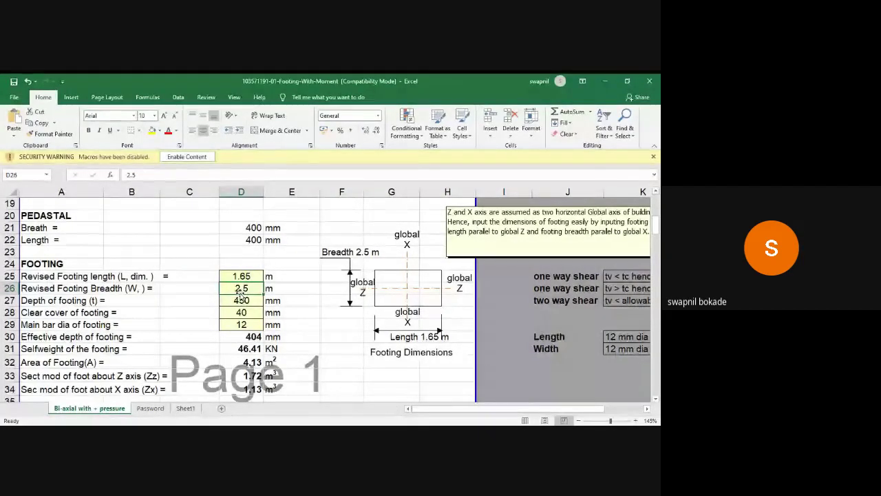
text(1.65)
key(Return)
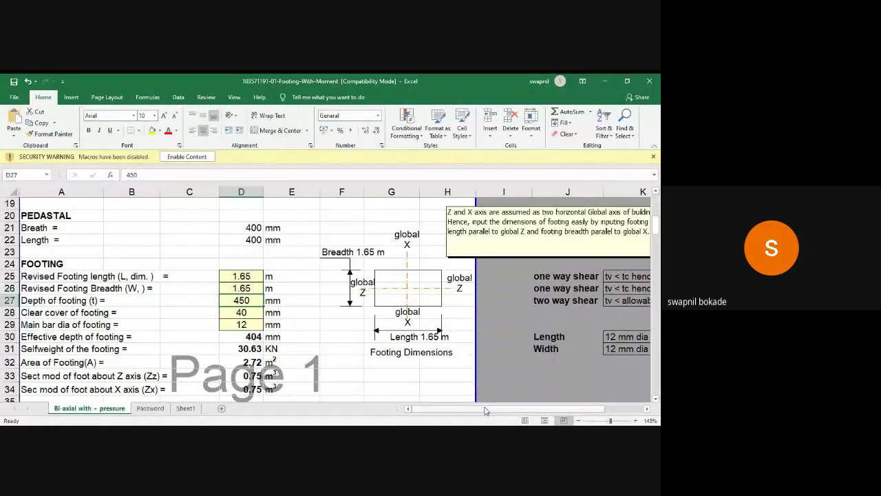
drag(486, 411, 504, 411)
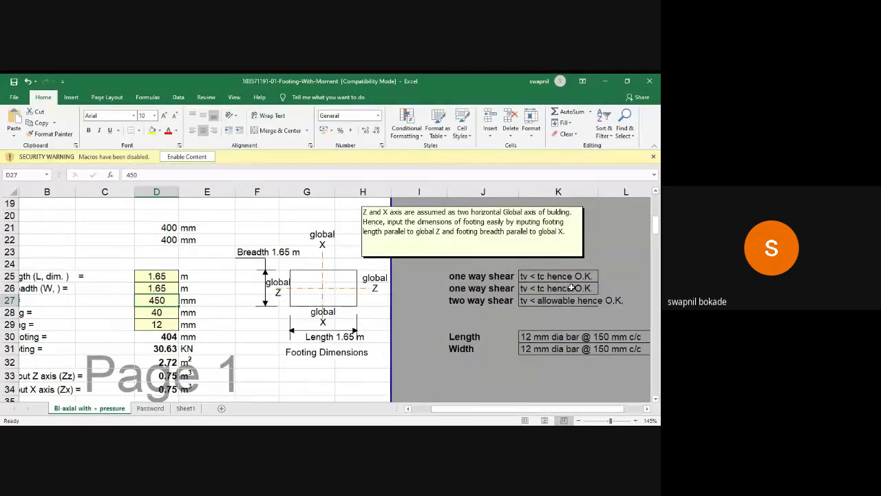
Review the gross bearing pressure check and the design forces, comparing them with the shear and reinforcement results for the current footing size
scroll(385, 336, down, 2)
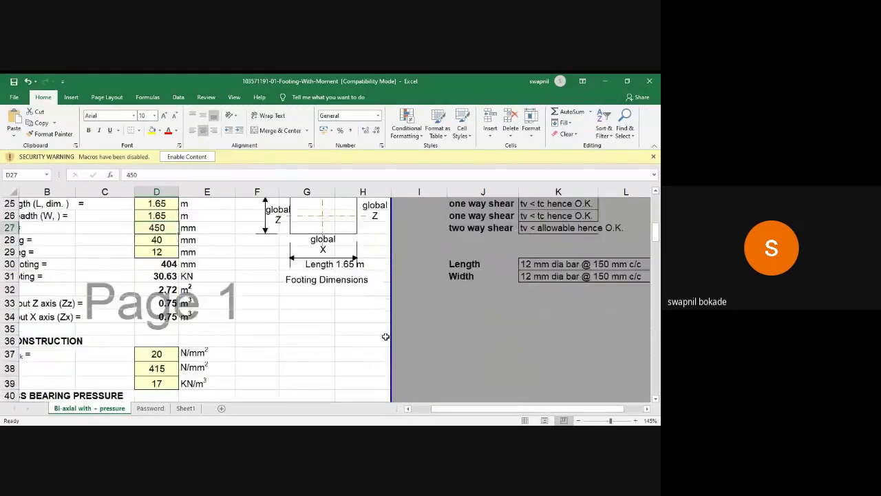
scroll(385, 336, down, 4)
drag(450, 410, 431, 410)
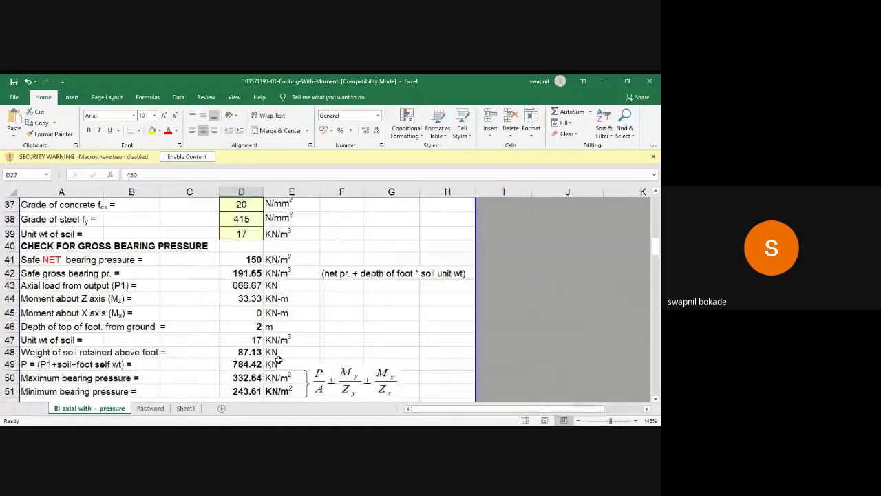
scroll(278, 359, down, 2)
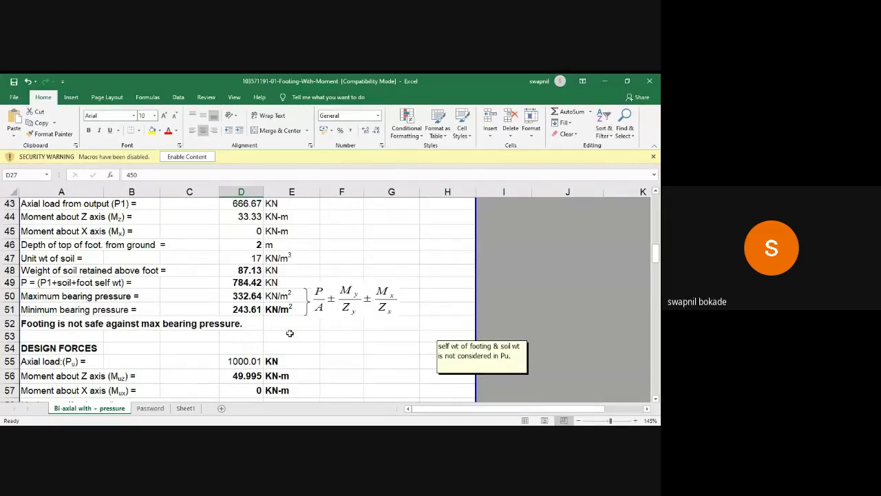
scroll(290, 333, up, 8)
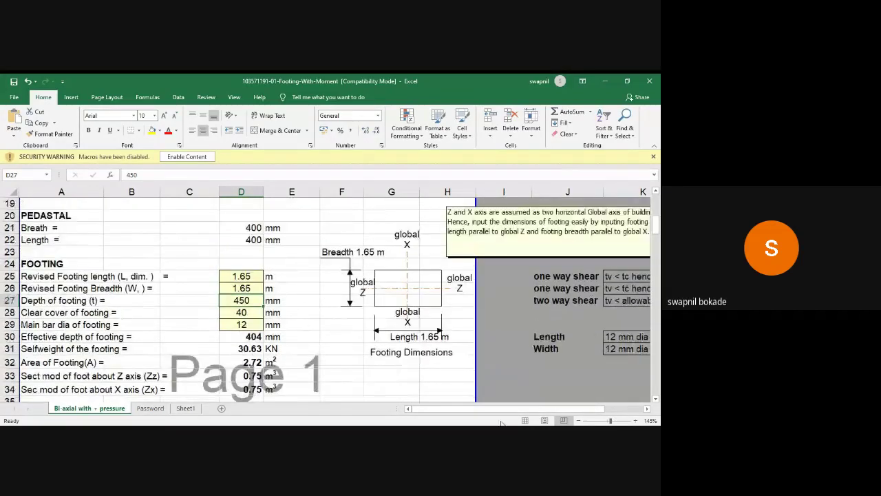
scroll(499, 411, right, 2)
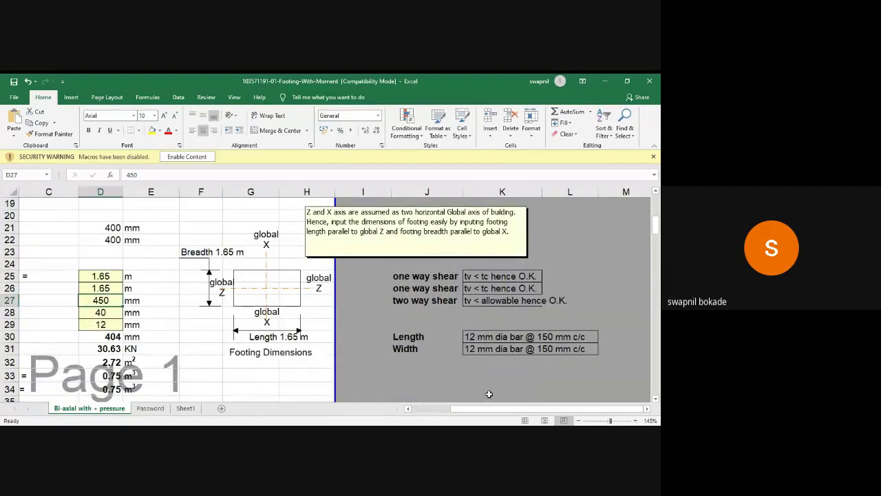
drag(493, 410, 465, 411)
scroll(193, 309, down, 5)
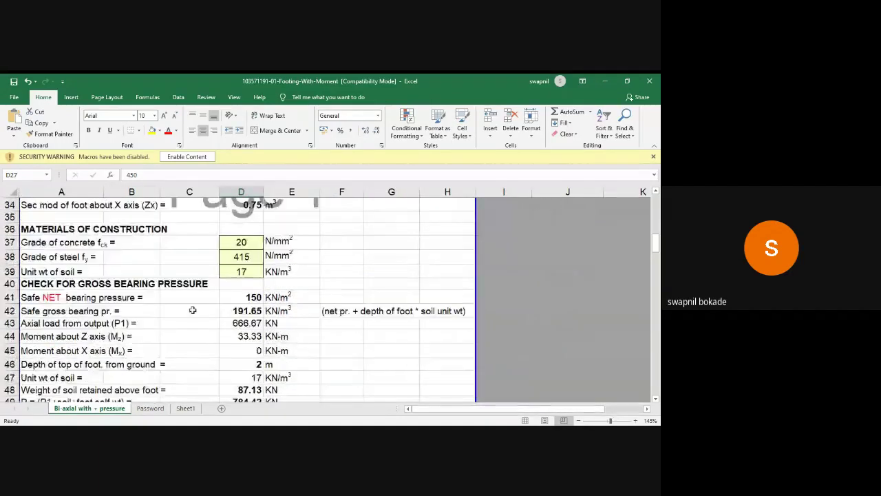
scroll(151, 308, up, 1)
scroll(115, 307, down, 3)
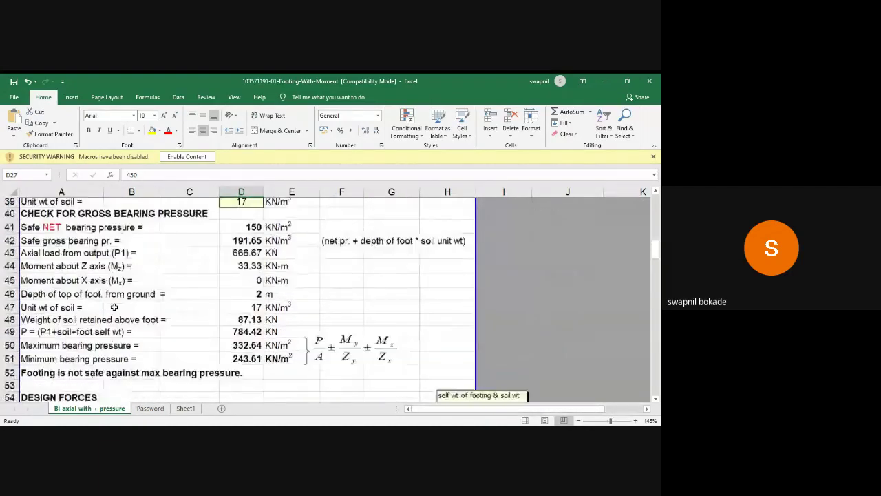
scroll(114, 307, down, 3)
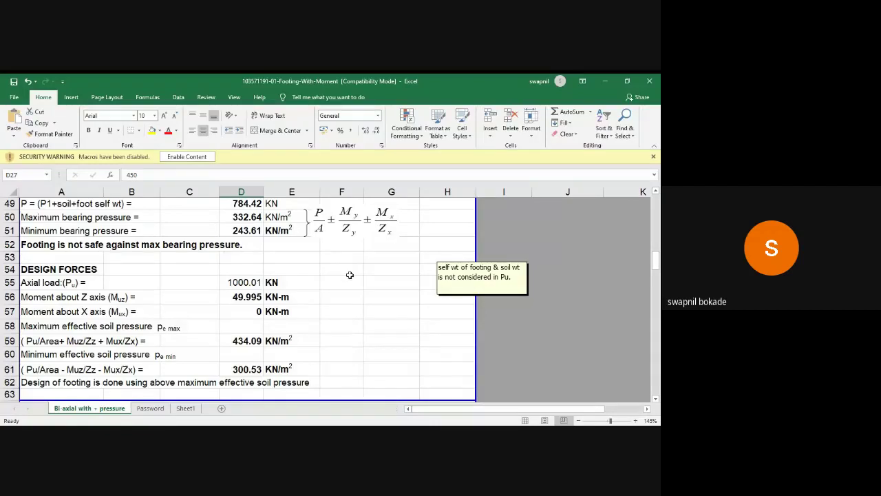
scroll(350, 277, up, 3)
scroll(350, 277, up, 7)
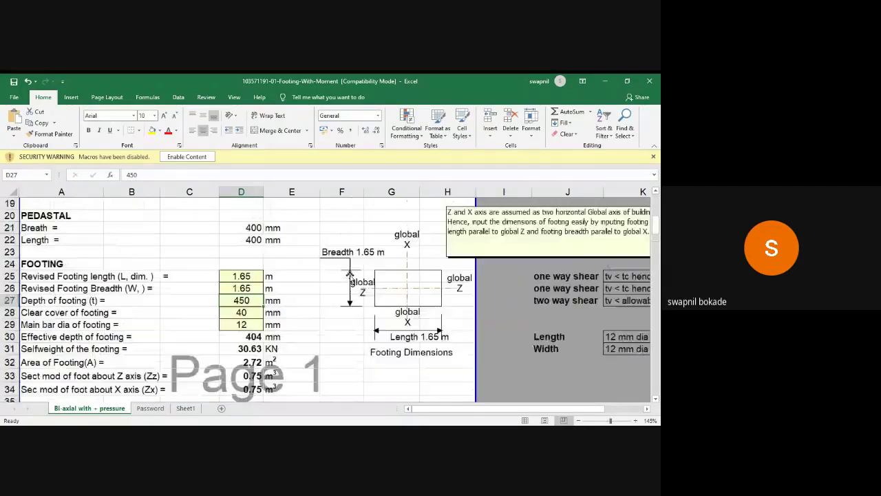
Set the revised footing length and breadth to 2.25 m each
click(237, 276)
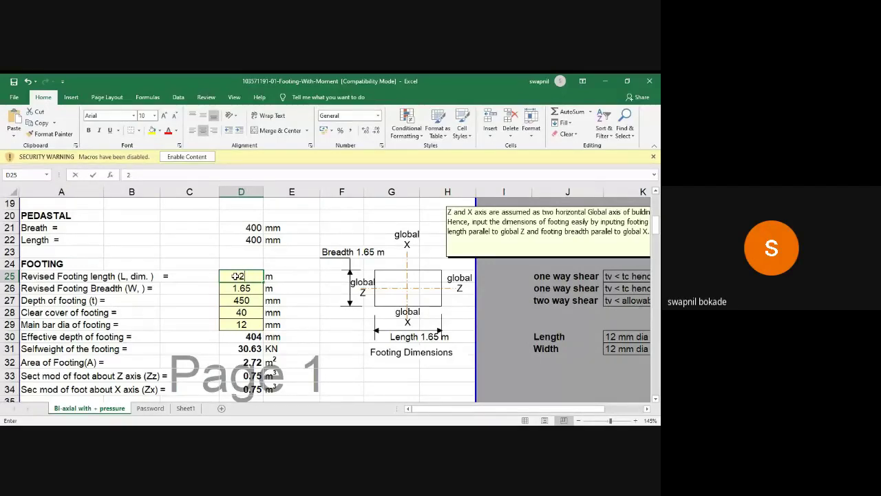
text(2.25)
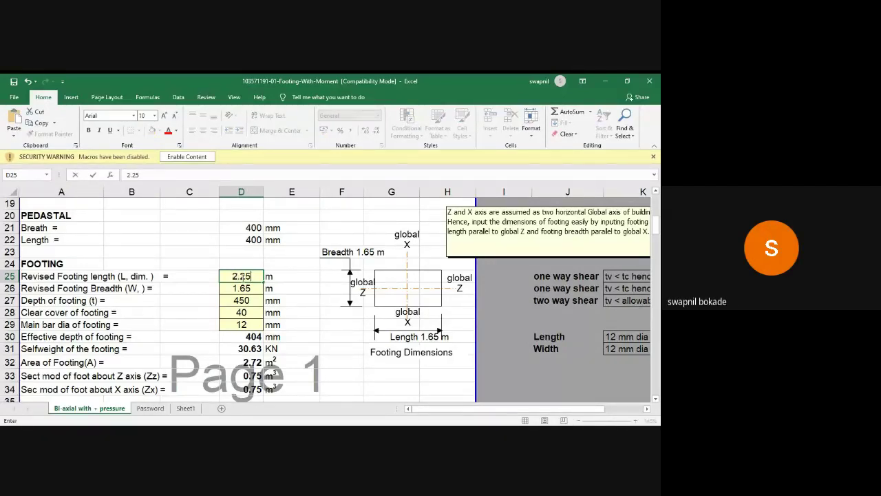
key(Return)
text(2.25)
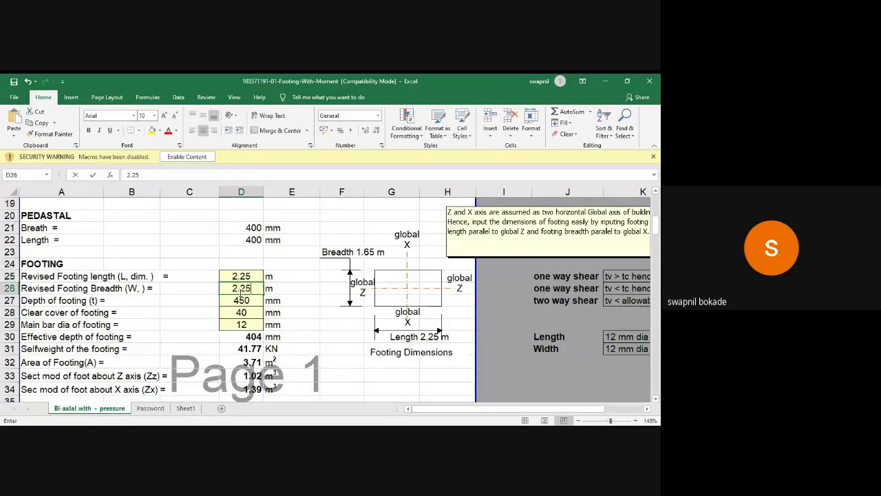
key(Return)
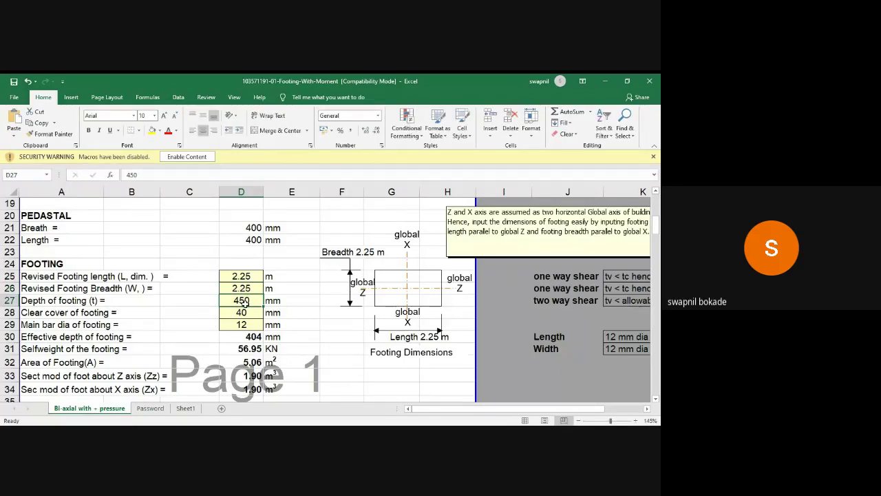
Set the footing depth to 440 mm, the clear cover to 60 mm and the main bar diameter to 10 mm
text(440)
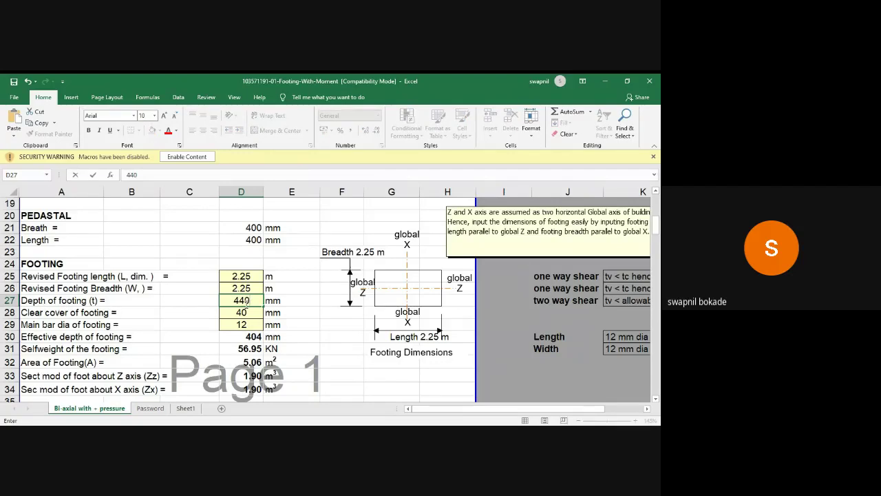
key(Return)
text(60)
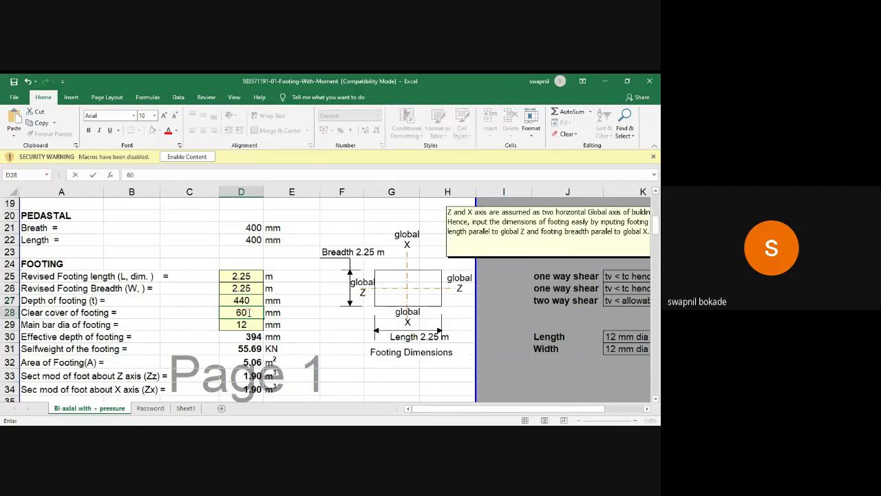
key(Return)
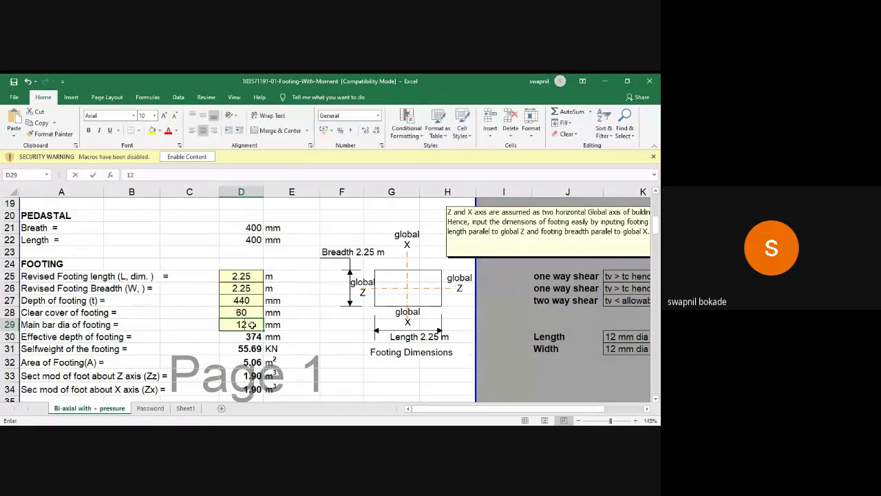
text(10)
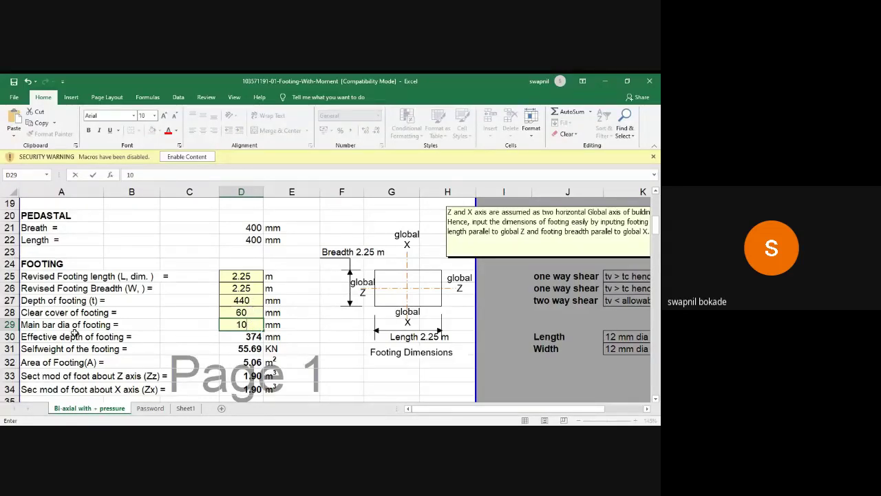
Set the clear cover of the footing to 10 mm
click(237, 312)
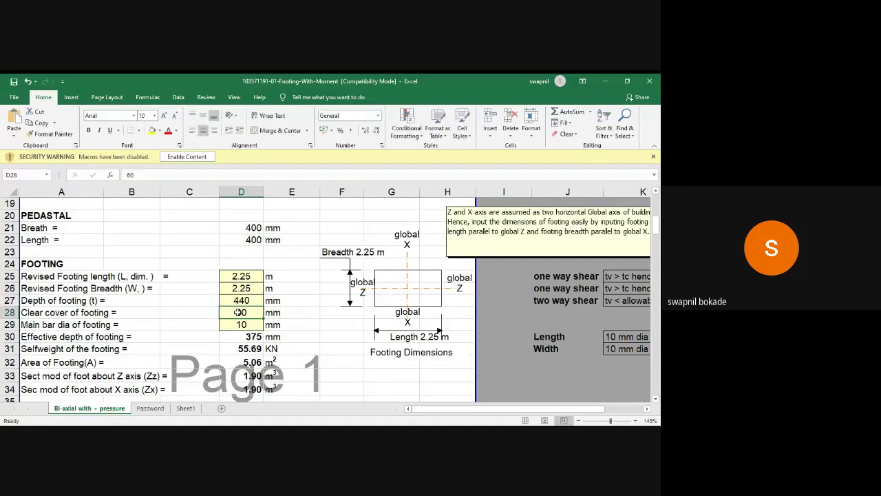
text(10)
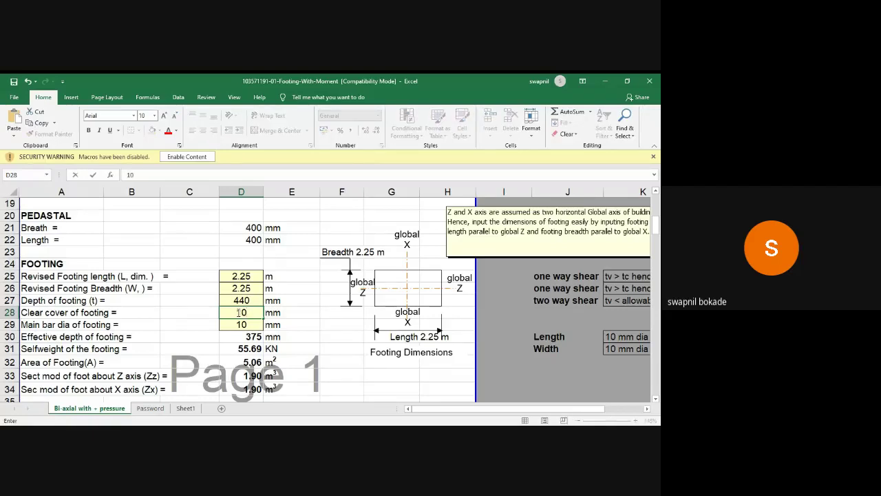
click(241, 323)
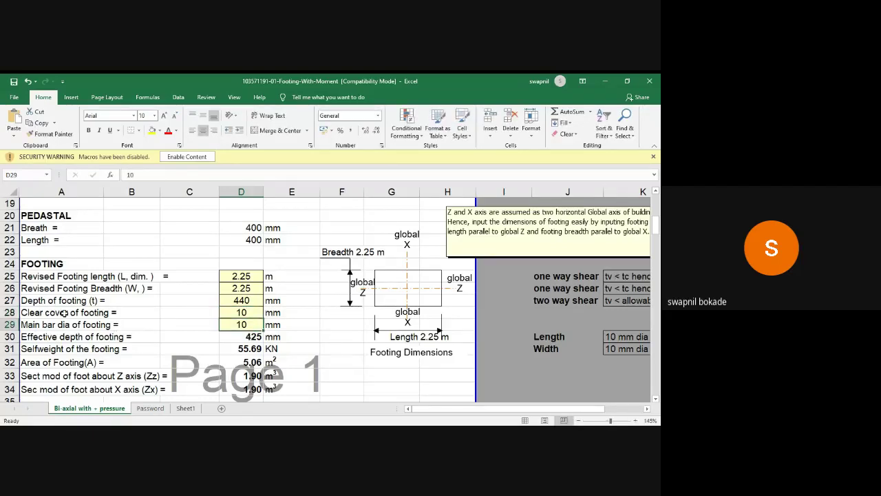
Set the footing depth to 500 mm and the clear cover to 60 mm, and check the shear and reinforcement results
click(243, 300)
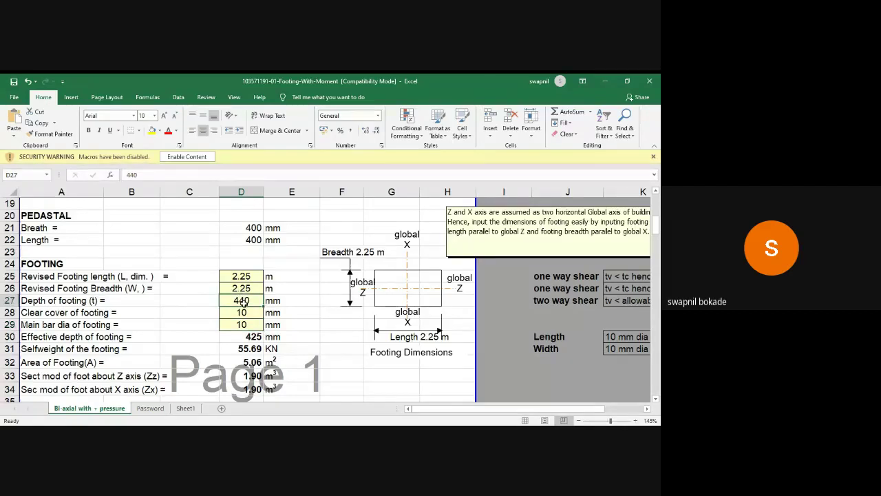
text(500)
click(245, 325)
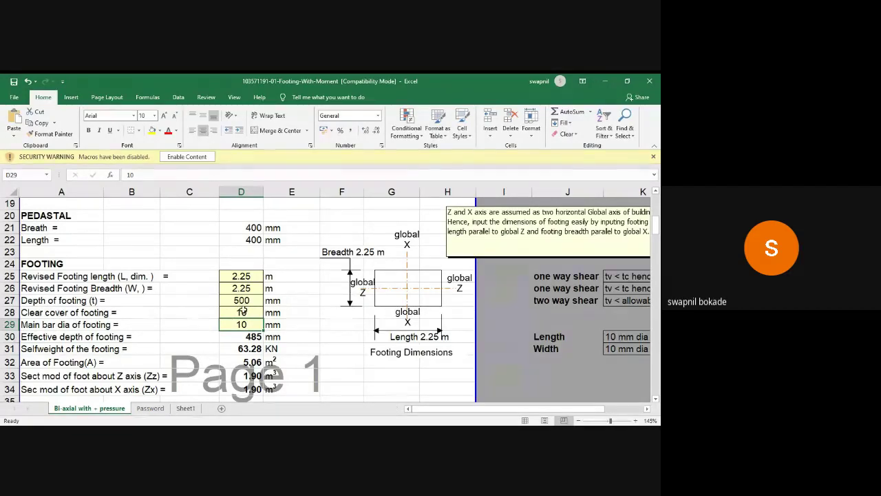
click(242, 312)
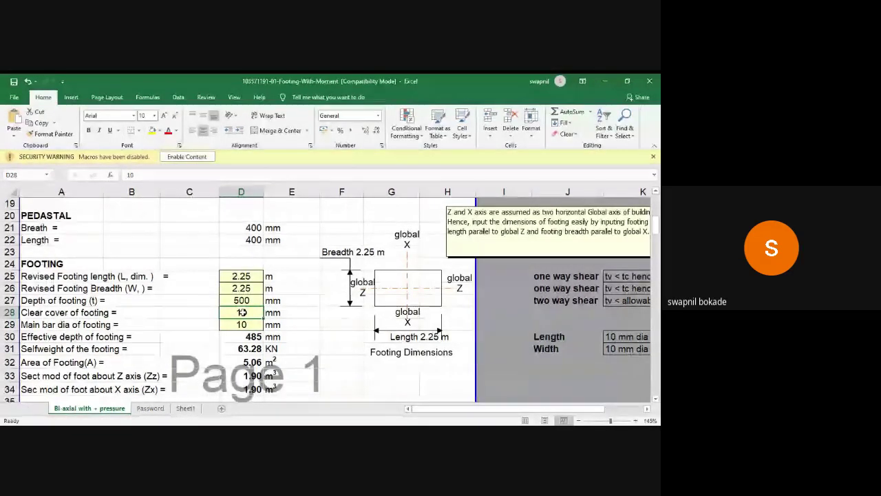
text(60)
key(Return)
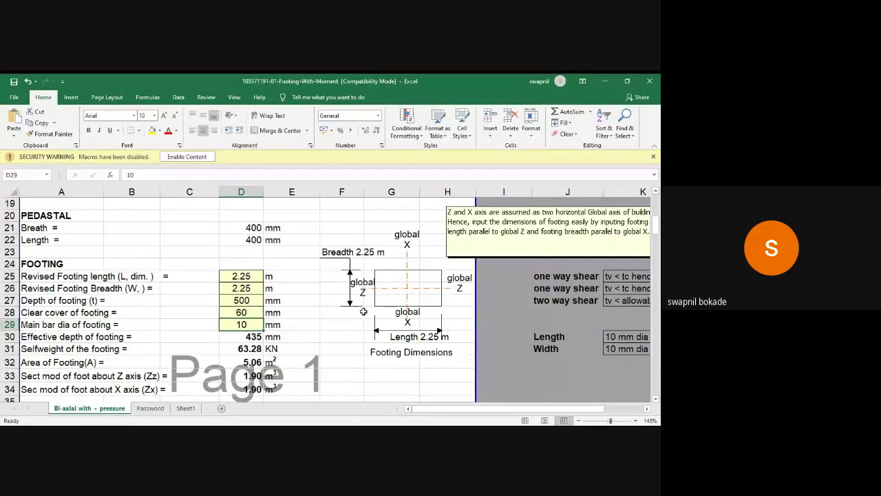
drag(443, 410, 454, 410)
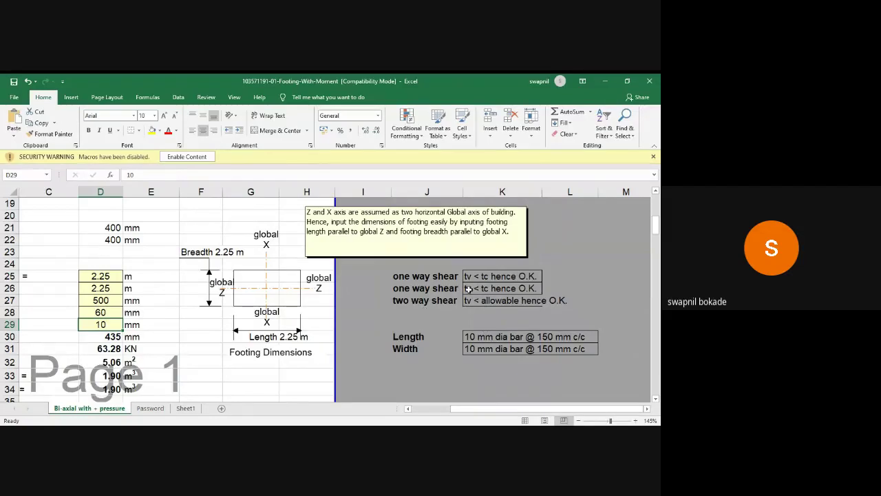
mouse_move(488, 410)
mouse_down()
mouse_move(509, 399)
mouse_move(478, 412)
mouse_up()
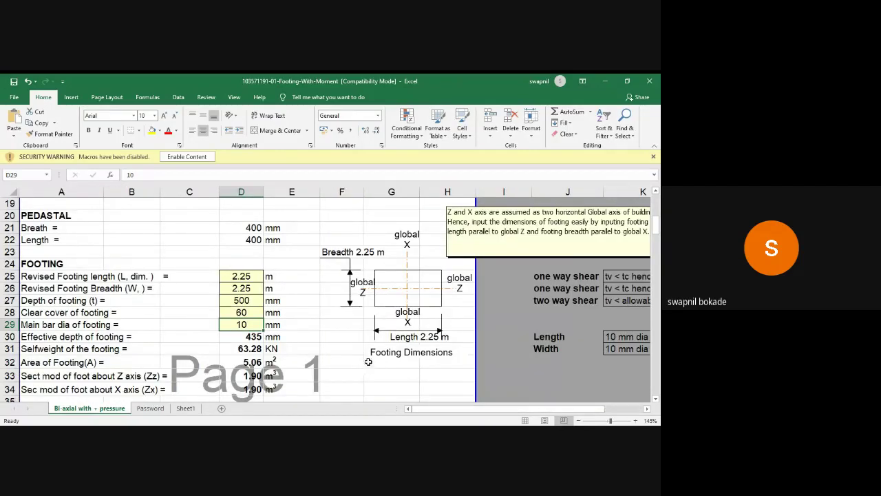
Examine the gross bearing pressure check, comparing the maximum bearing pressure with the safe gross value for the 2.25 m square footing
scroll(304, 316, down, 1)
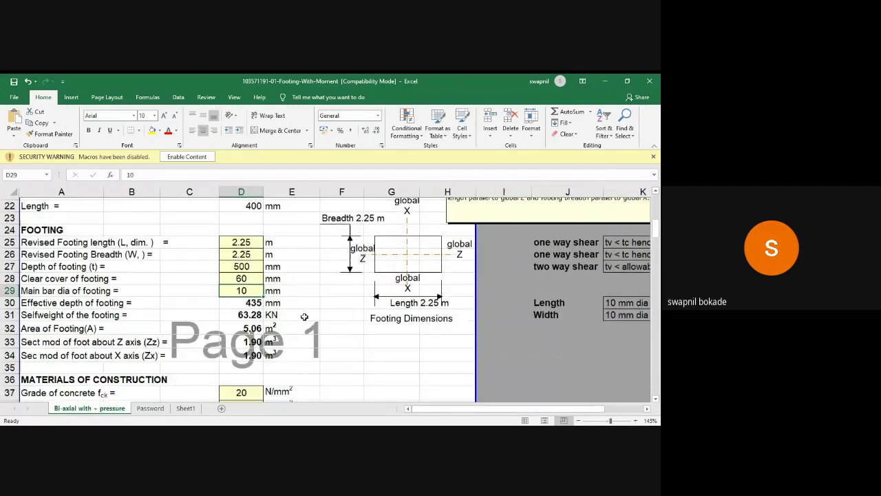
scroll(305, 316, down, 8)
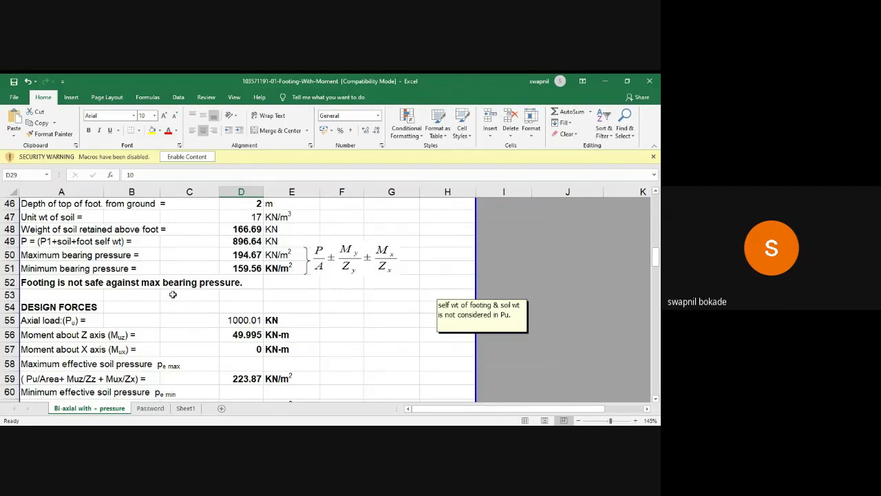
scroll(172, 293, up, 4)
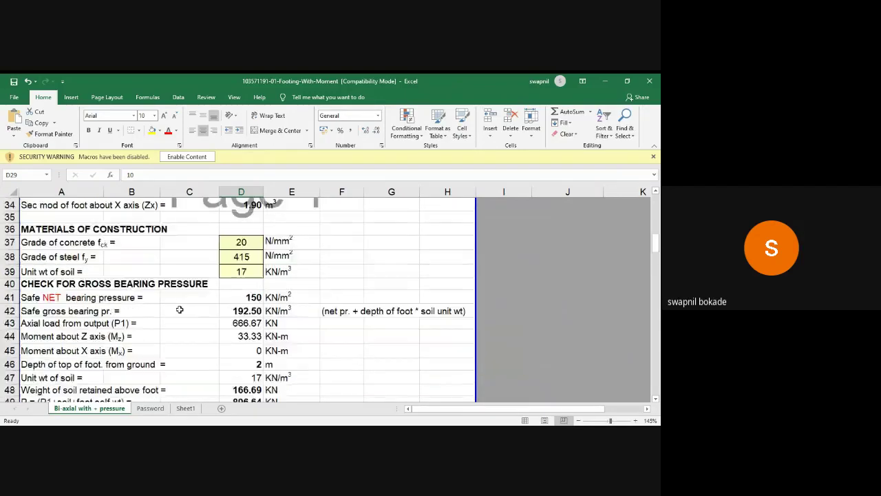
scroll(179, 310, down, 2)
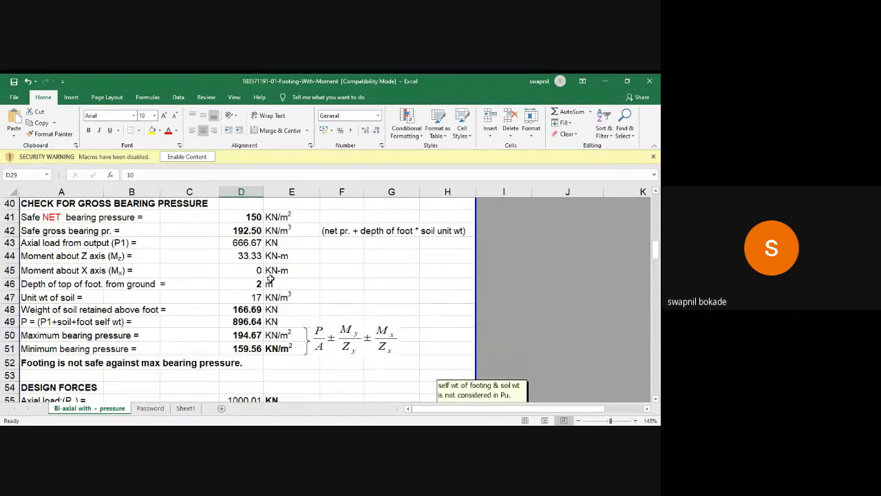
scroll(255, 296, up, 1)
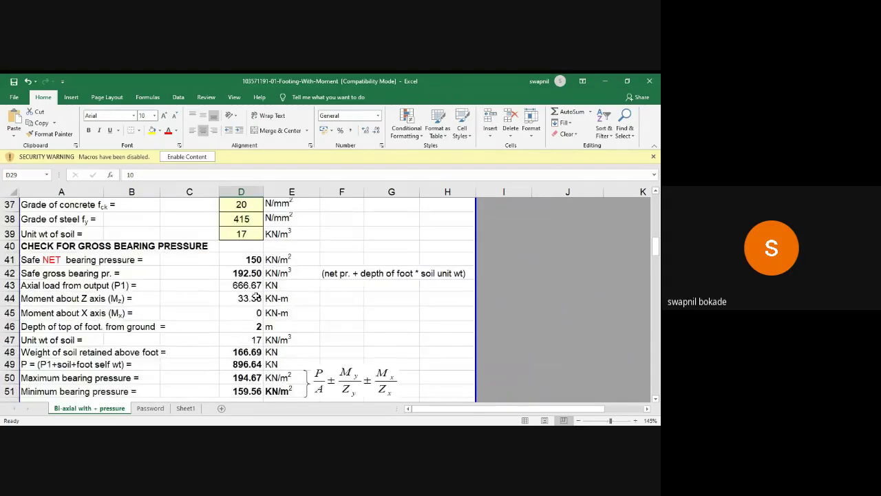
scroll(255, 296, down, 1)
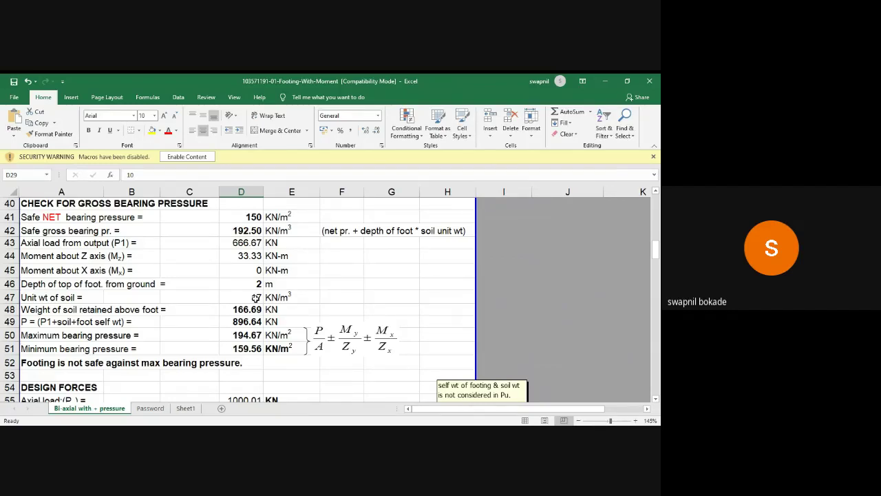
scroll(255, 297, up, 1)
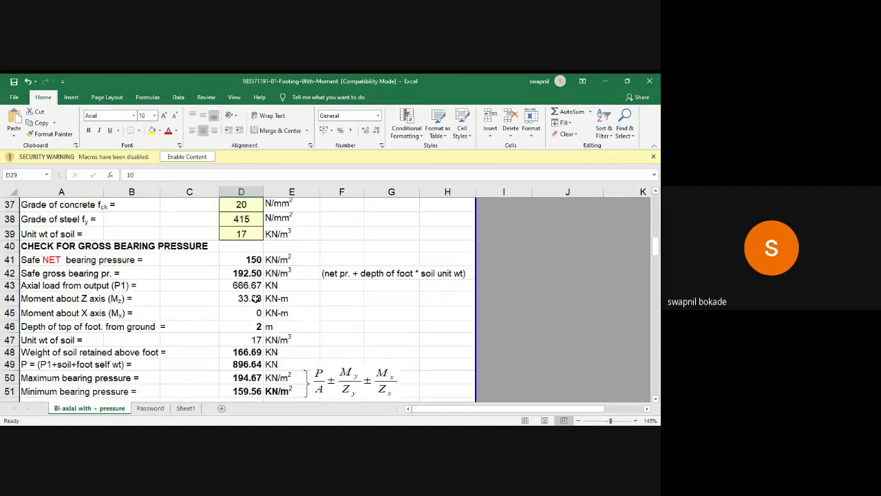
scroll(255, 297, up, 3)
scroll(256, 298, down, 1)
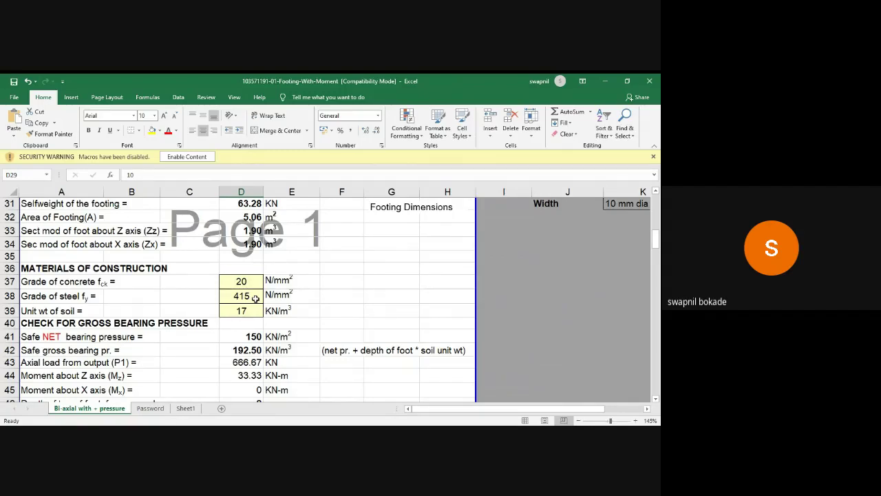
scroll(213, 318, down, 3)
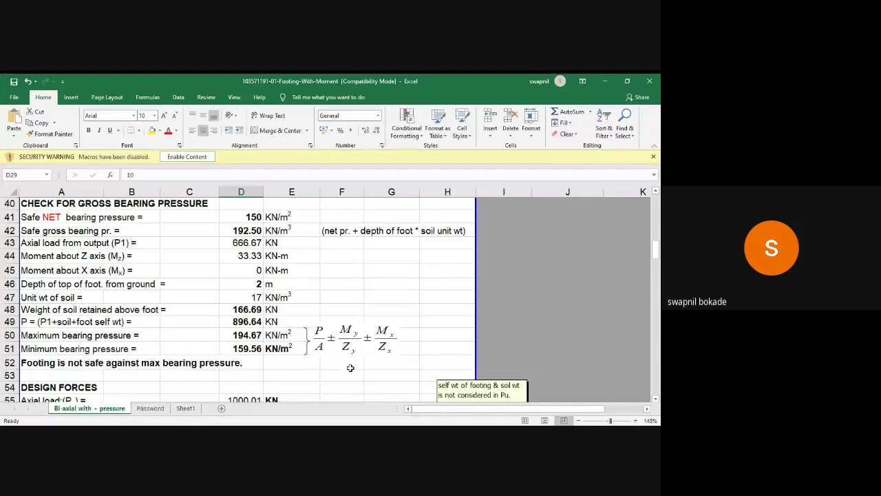
scroll(208, 358, up, 2)
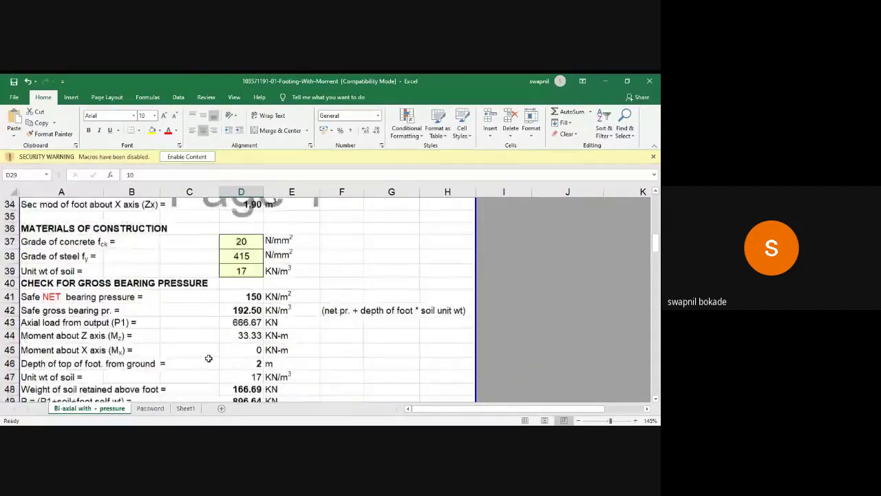
scroll(210, 359, down, 2)
Set the revised footing length and breadth to 2.5 m each
scroll(222, 360, up, 3)
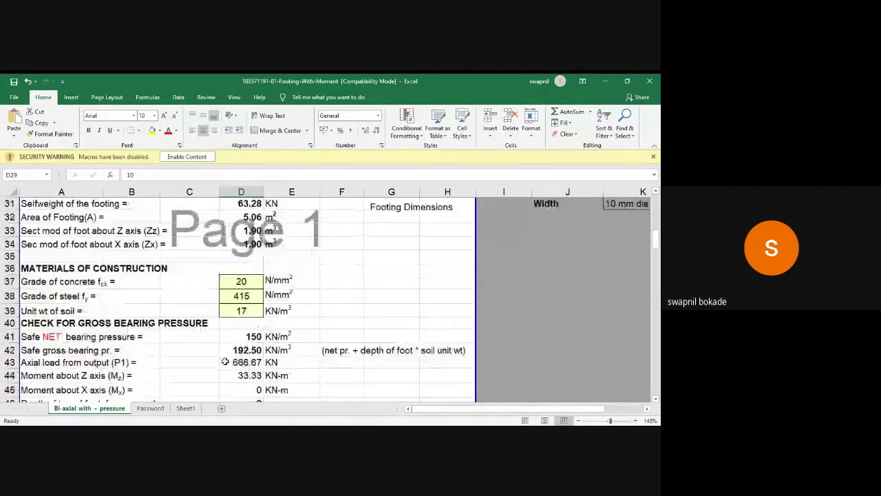
scroll(225, 361, up, 4)
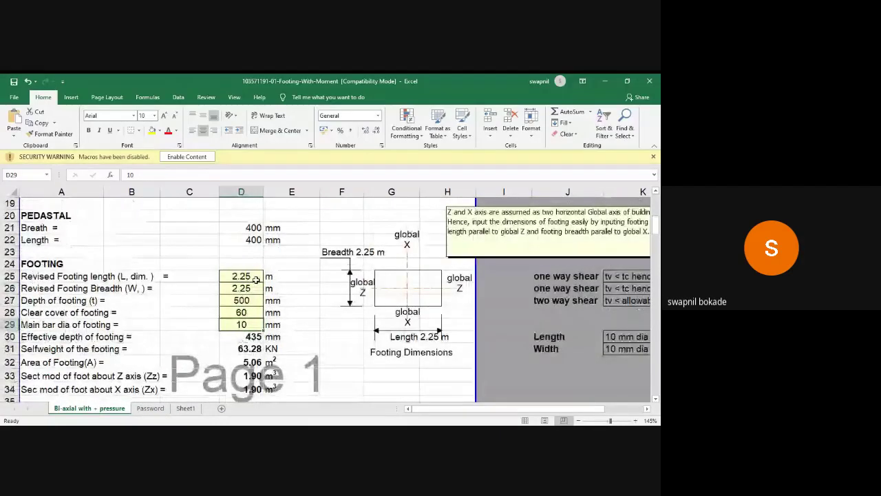
click(255, 278)
text(2.25)
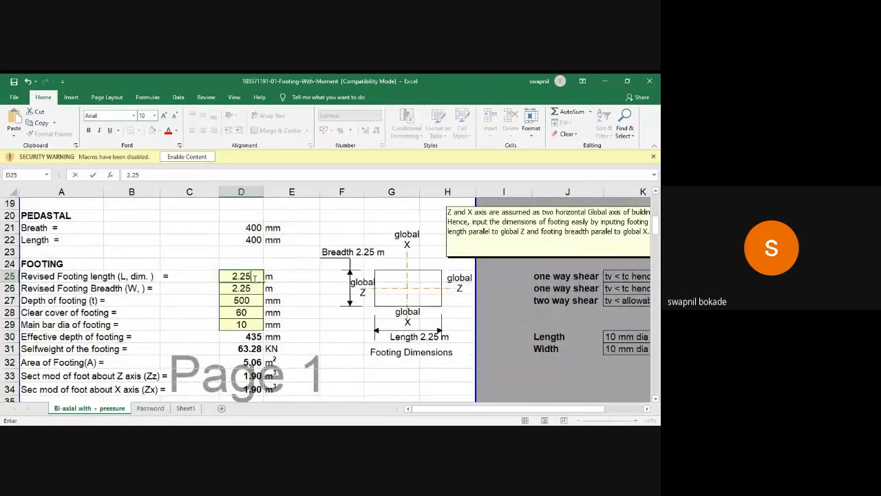
key(BackSpace)
key(BackSpace)
text(8)
key(BackSpace)
text(5)
key(Return)
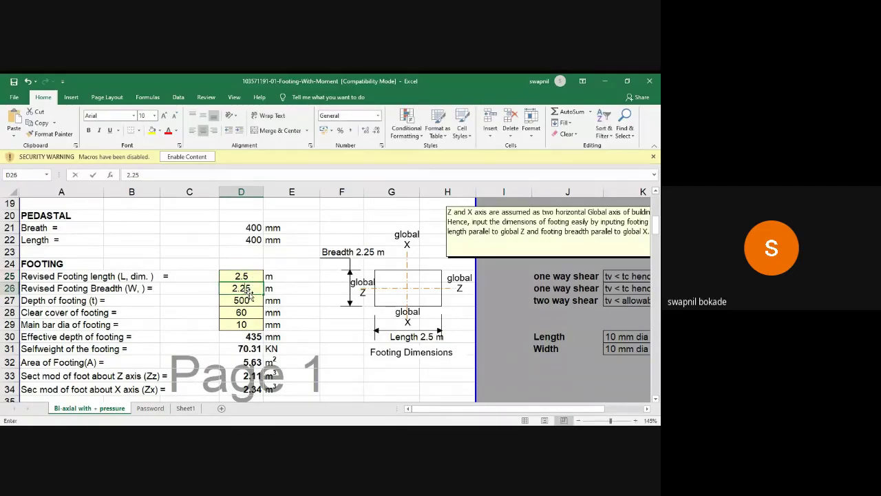
text(2.5)
key(Return)
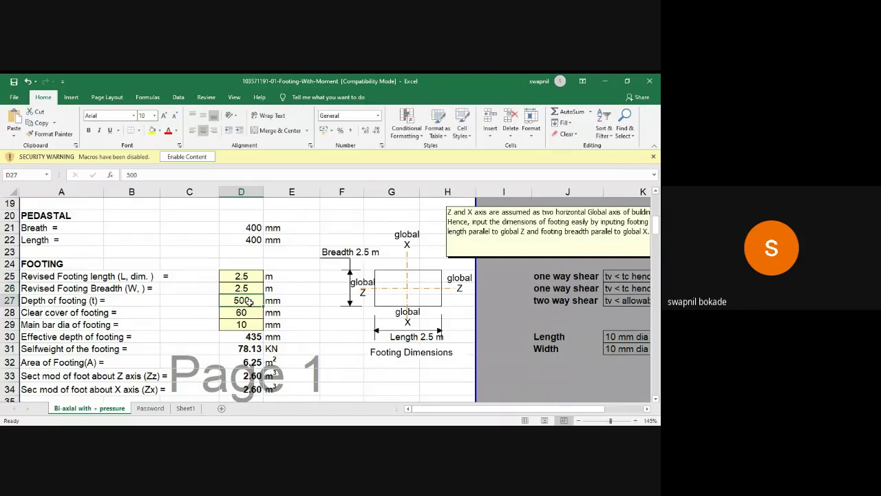
Recheck the maximum and minimum bearing pressures against the safe gross bearing pressure for the 2.5 m square footing
scroll(249, 301, down, 1)
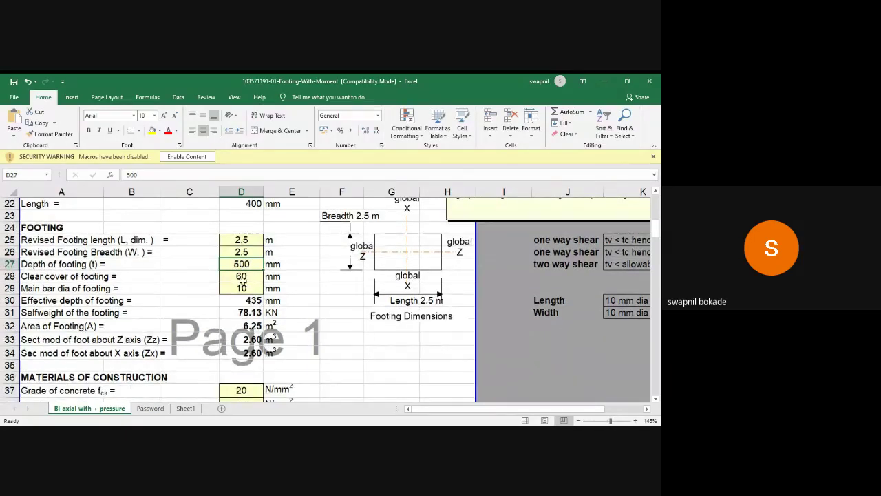
scroll(242, 279, down, 6)
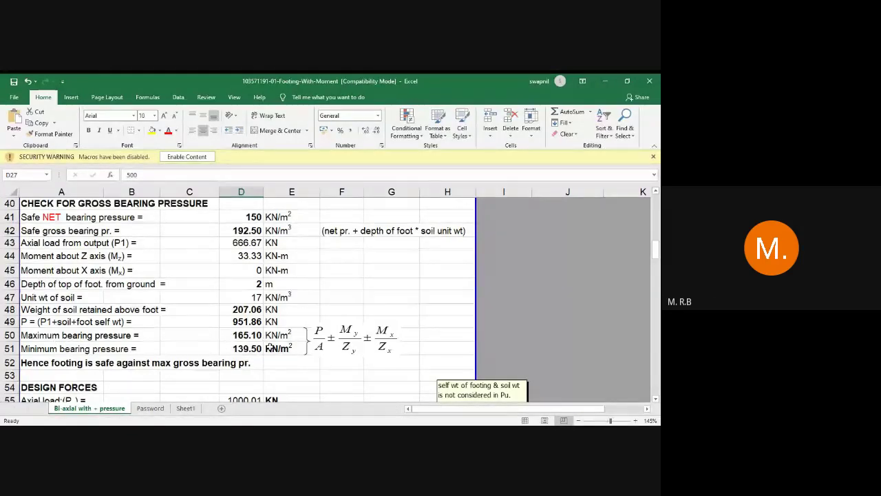
scroll(270, 340, up, 2)
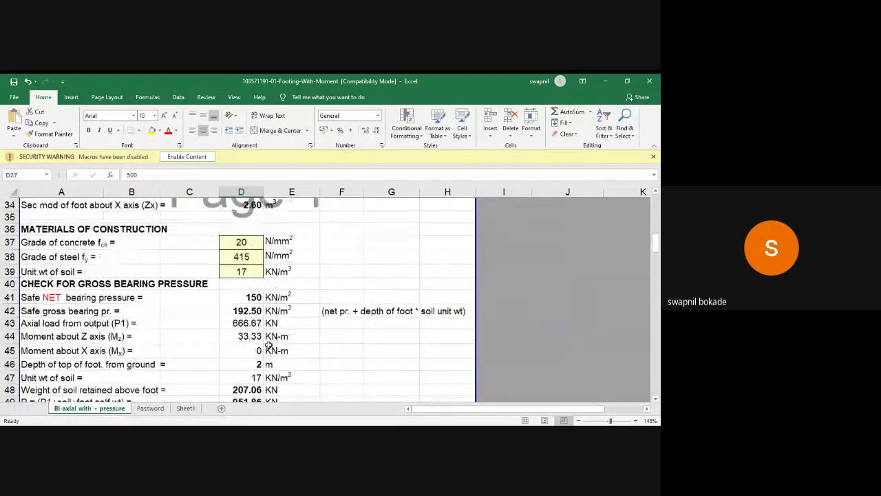
Set the unit weight of soil in the materials of construction to 20 kN/m³
scroll(270, 340, down, 2)
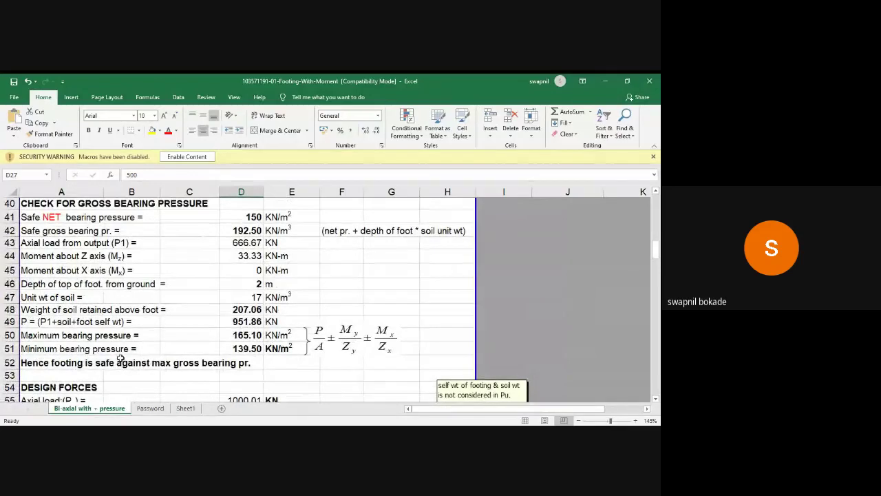
scroll(124, 360, down, 1)
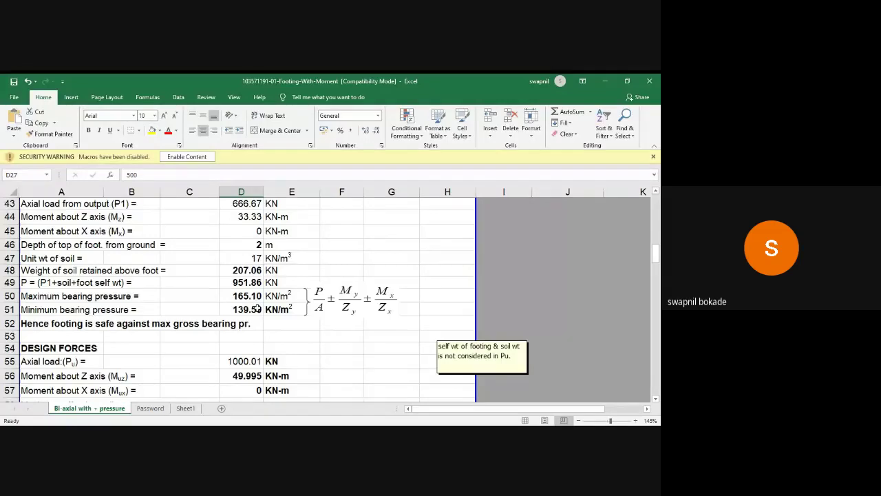
scroll(257, 310, up, 2)
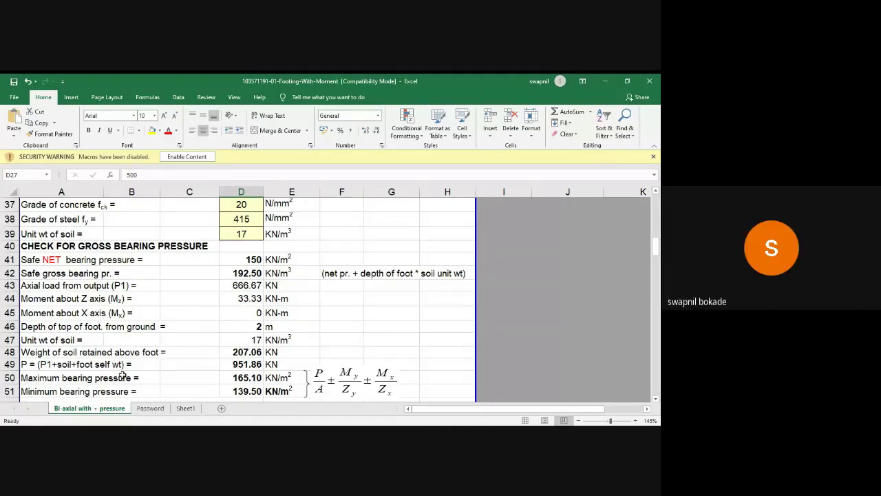
scroll(121, 376, up, 2)
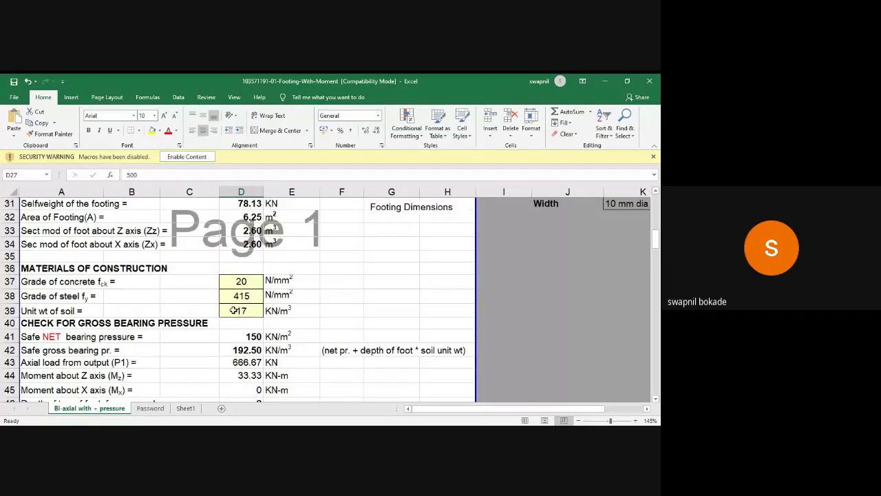
scroll(235, 311, up, 1)
click(231, 351)
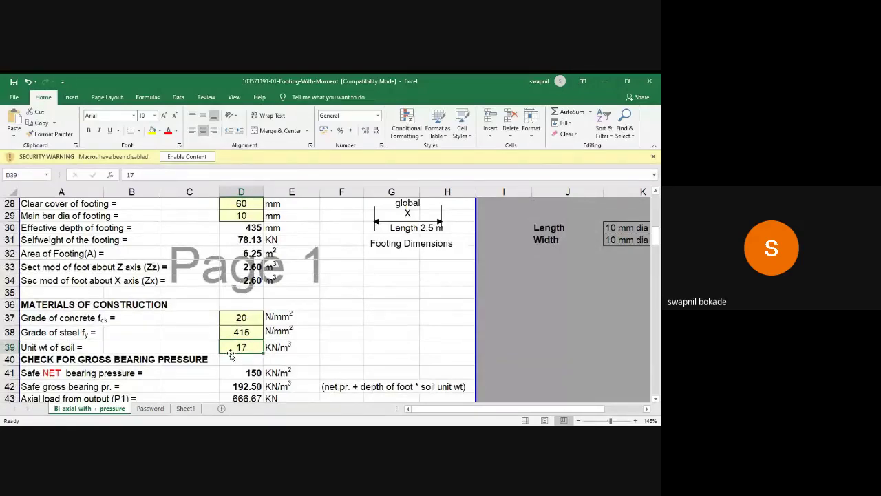
text(0)
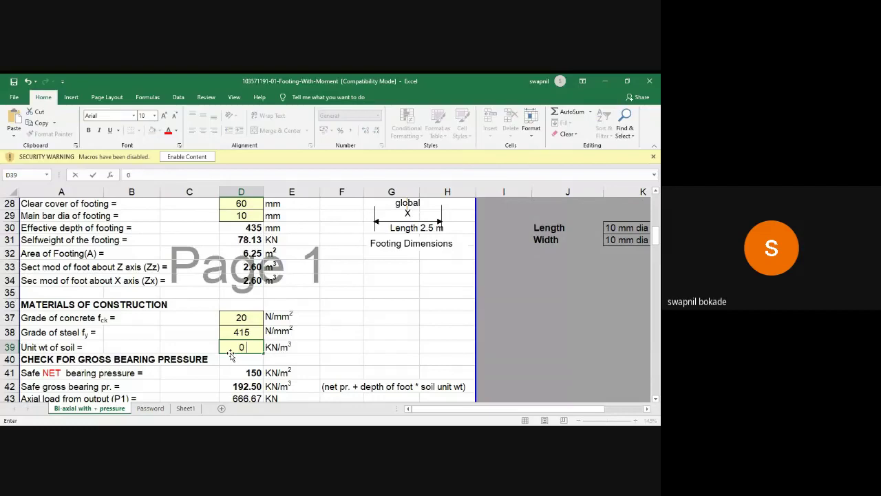
text(20)
key(Up)
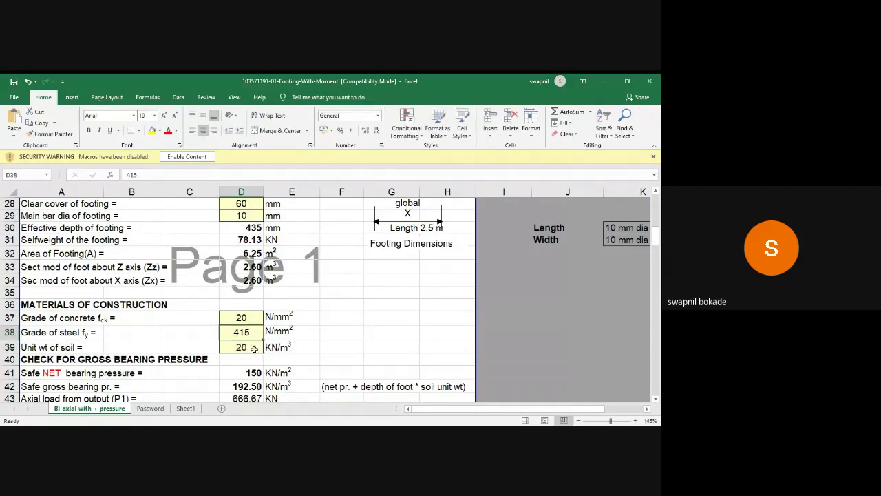
Examine how the soil unit weight, retained soil weight and total load feed into the gross bearing pressure check
scroll(252, 361, down, 1)
scroll(252, 361, down, 2)
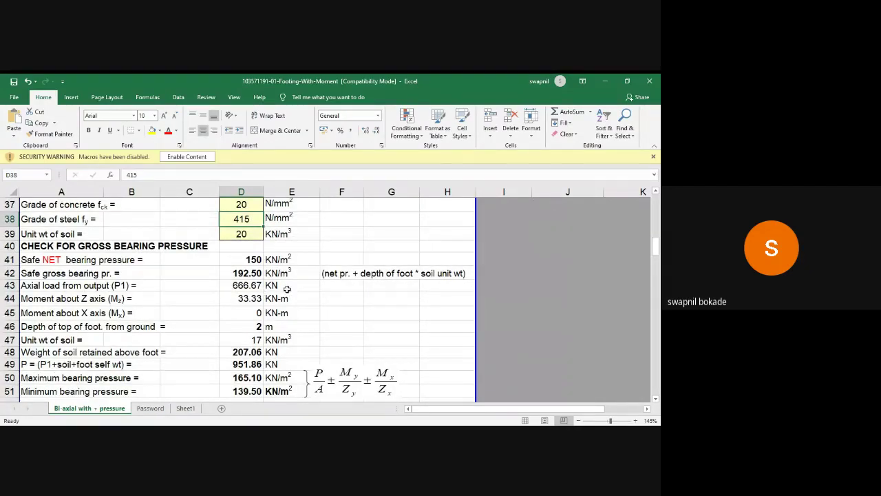
scroll(222, 290, down, 1)
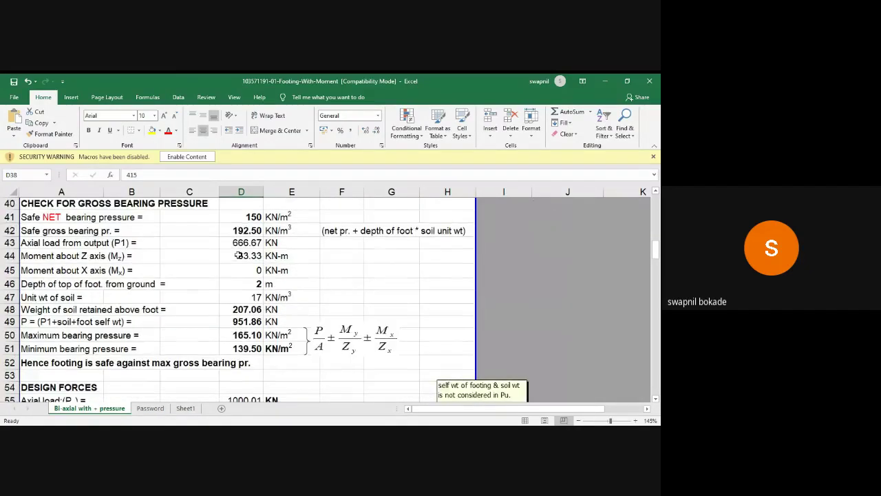
scroll(237, 256, up, 1)
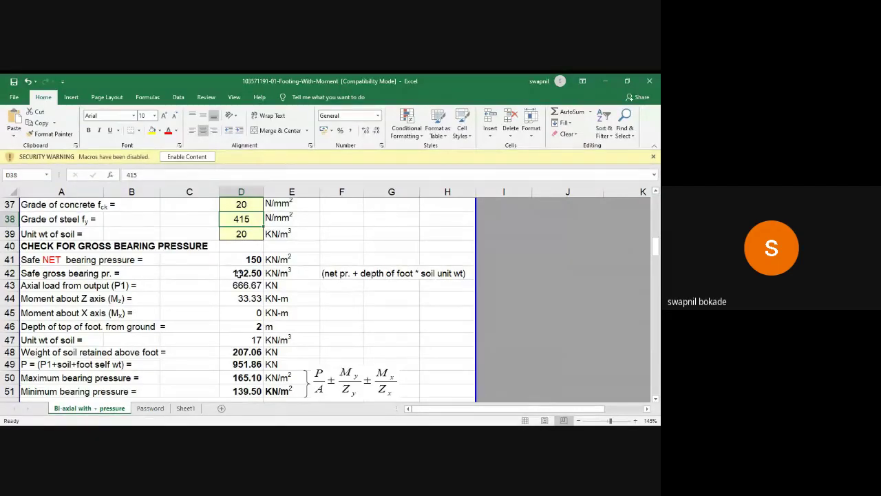
scroll(238, 273, down, 2)
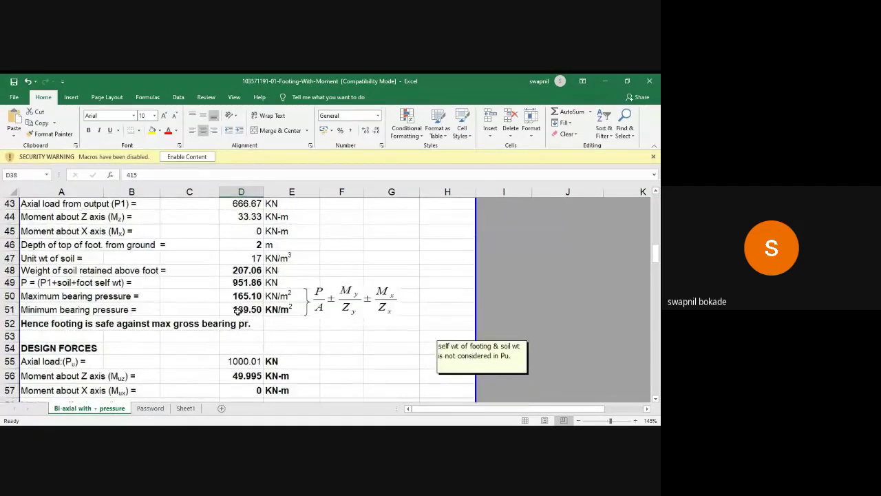
scroll(243, 310, down, 1)
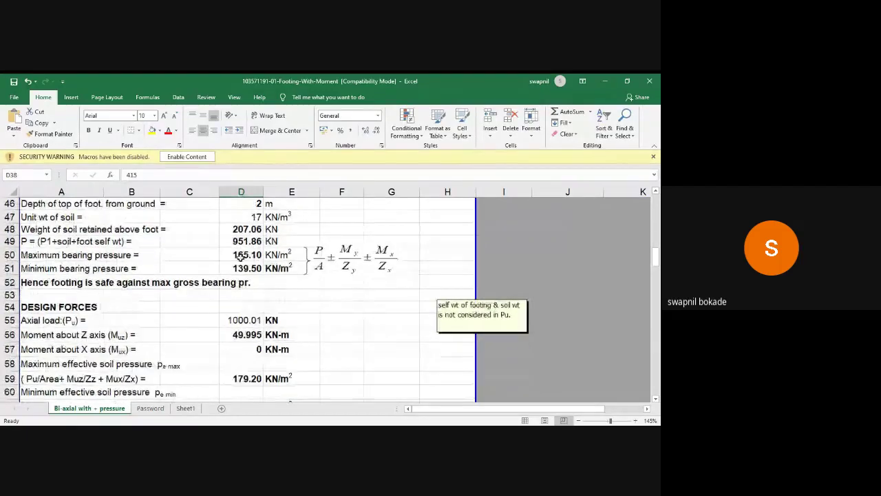
scroll(244, 270, up, 3)
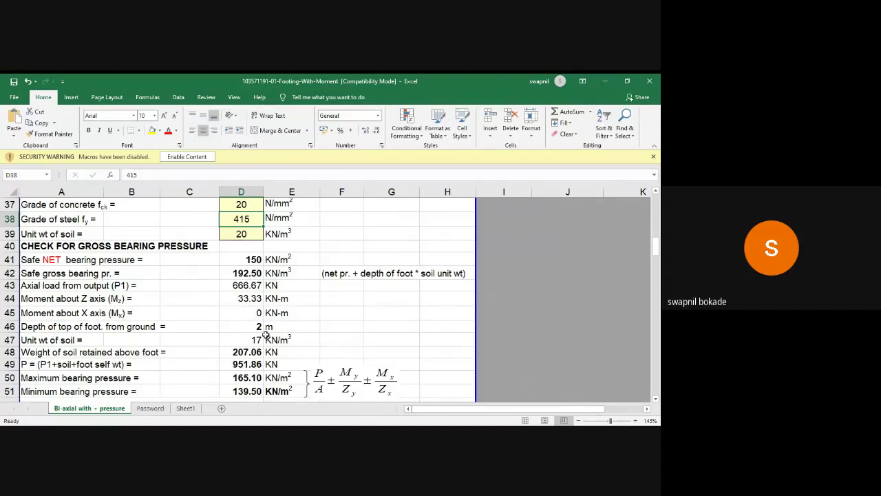
scroll(243, 328, down, 1)
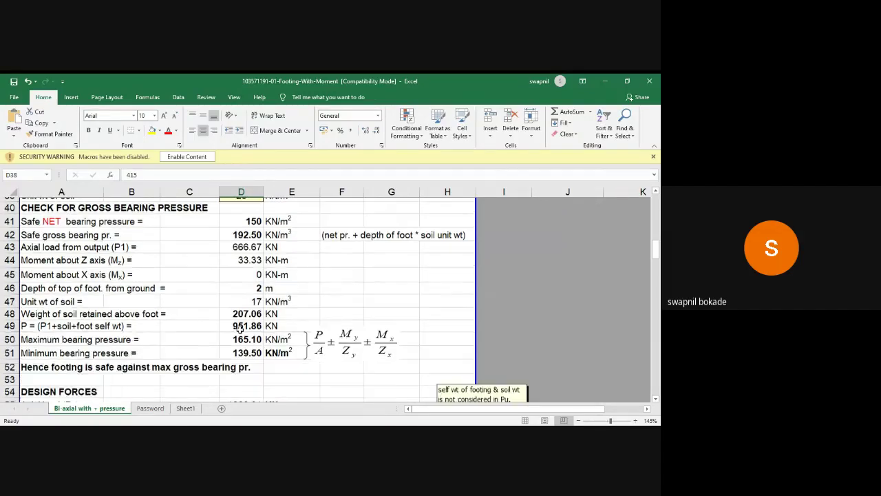
scroll(240, 329, down, 1)
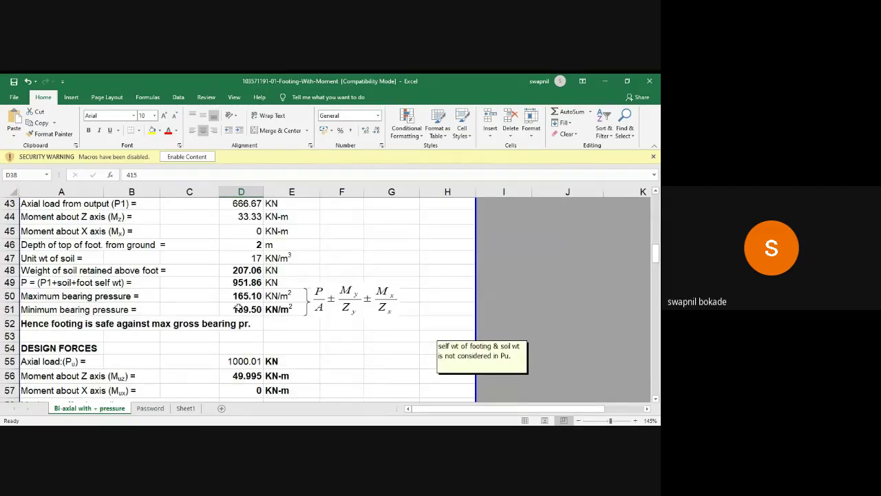
scroll(238, 306, down, 1)
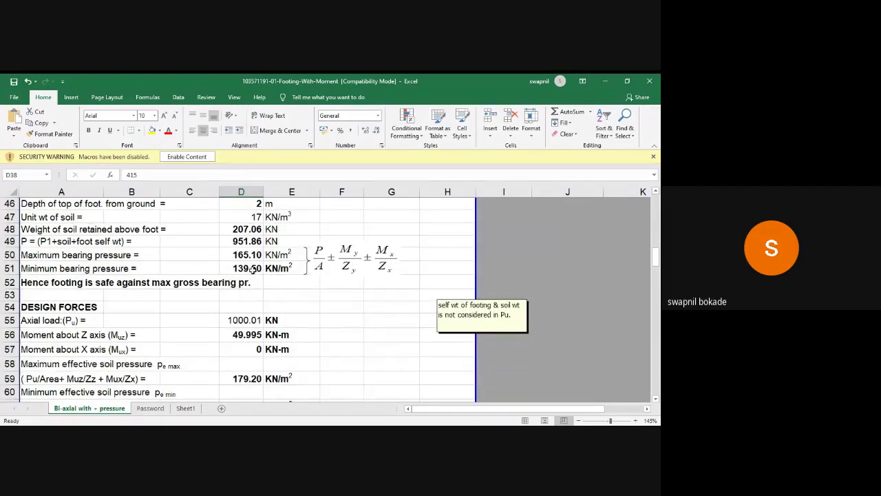
scroll(253, 271, up, 1)
scroll(248, 303, up, 2)
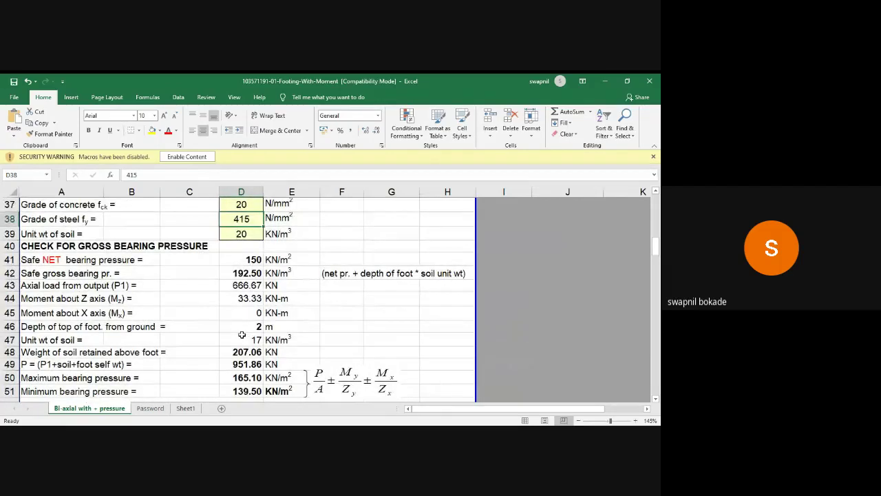
scroll(241, 336, down, 2)
scroll(241, 335, up, 3)
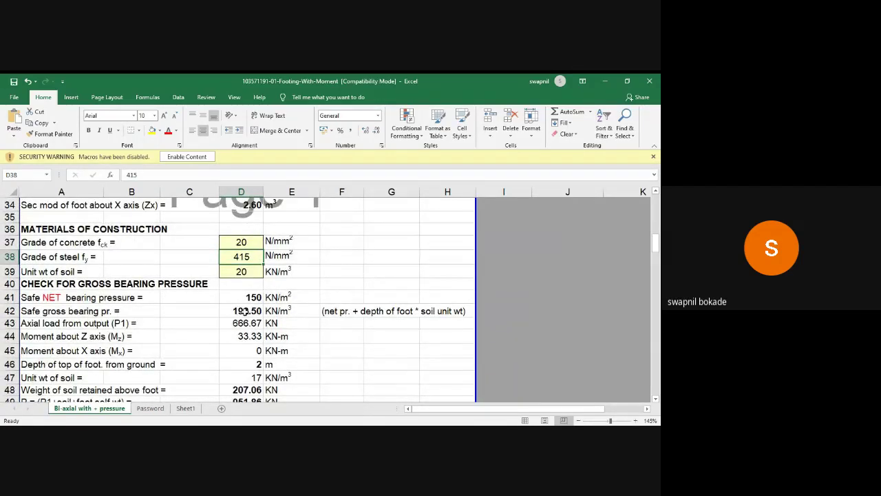
scroll(244, 312, down, 1)
scroll(245, 312, down, 1)
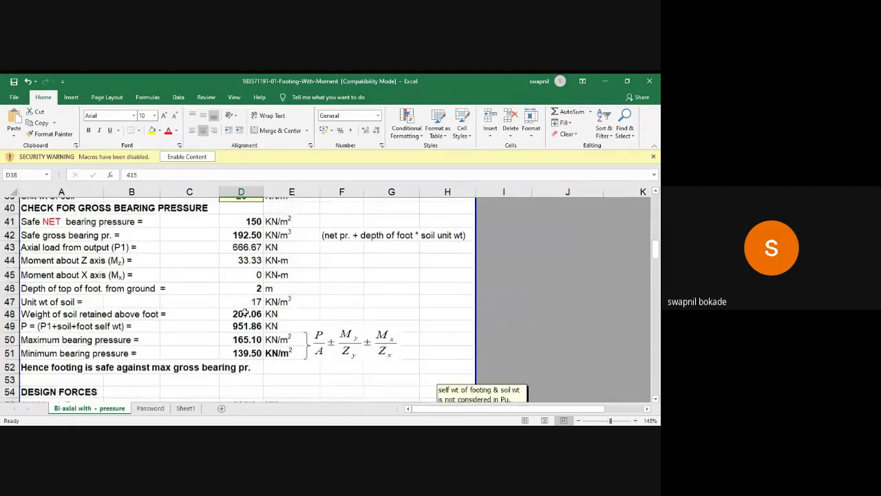
scroll(243, 312, down, 1)
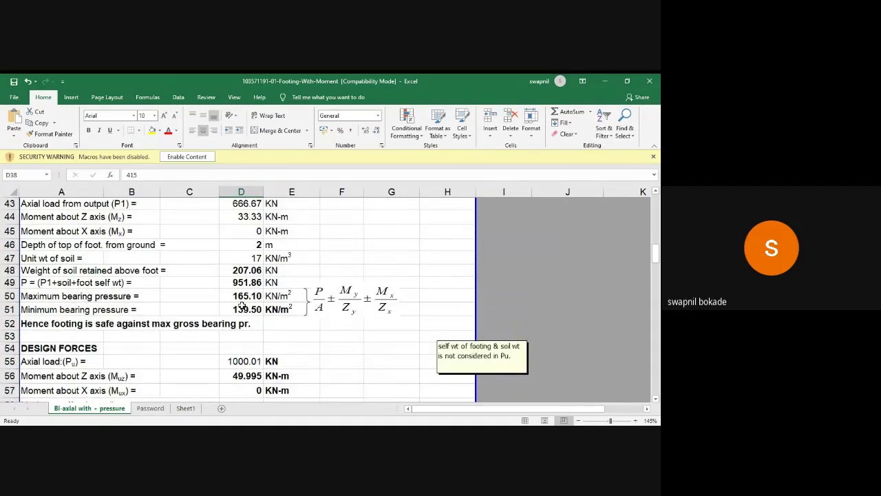
scroll(240, 306, up, 3)
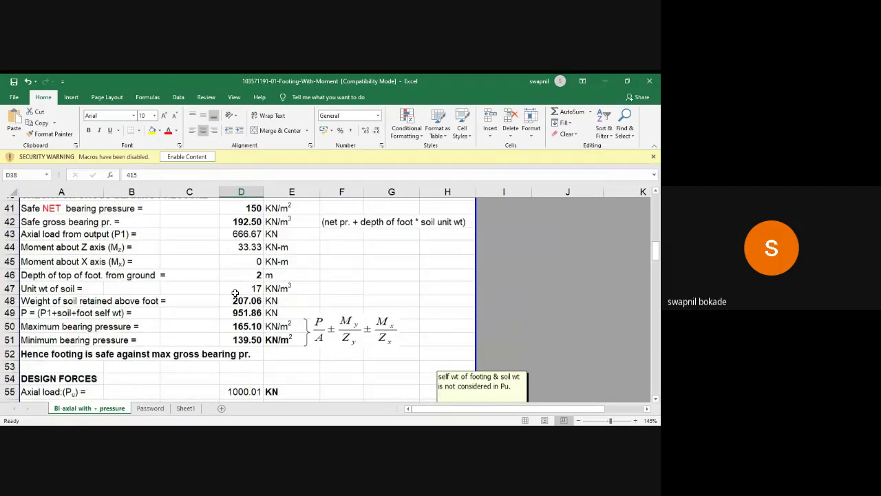
click(237, 275)
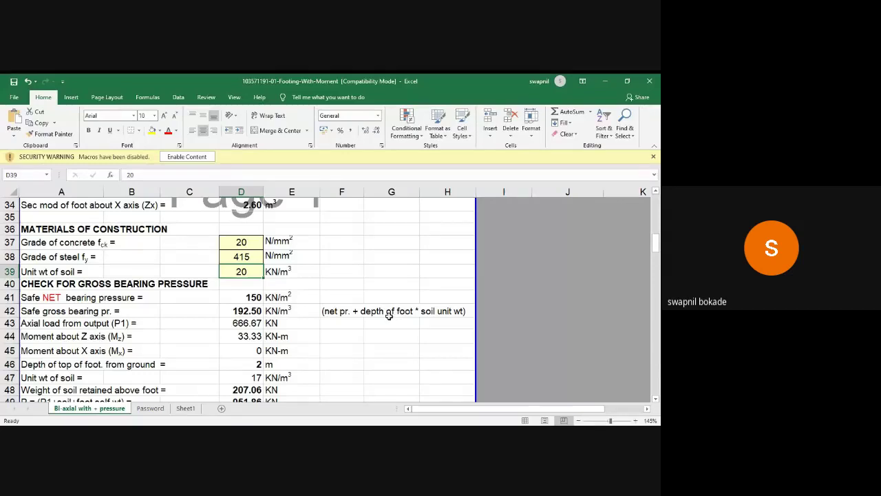
Try a depth of 1 m from ground to the top of the footing in the gross bearing pressure check
scroll(387, 316, down, 1)
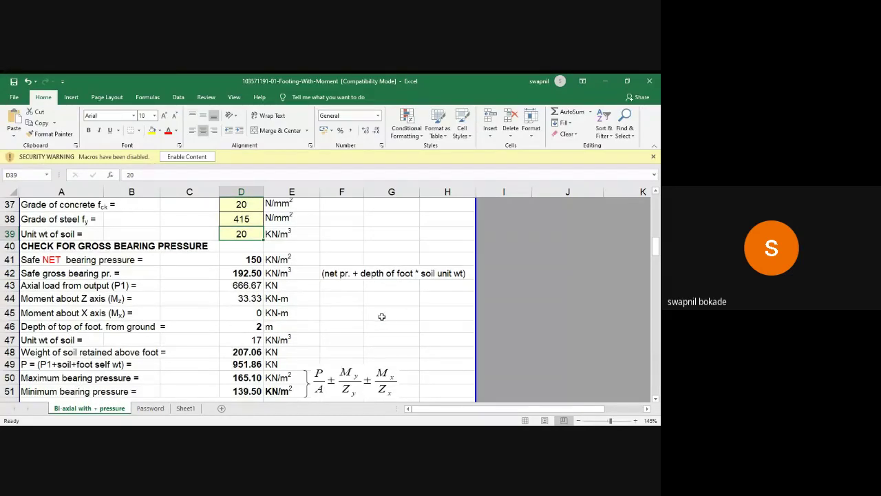
scroll(380, 316, down, 1)
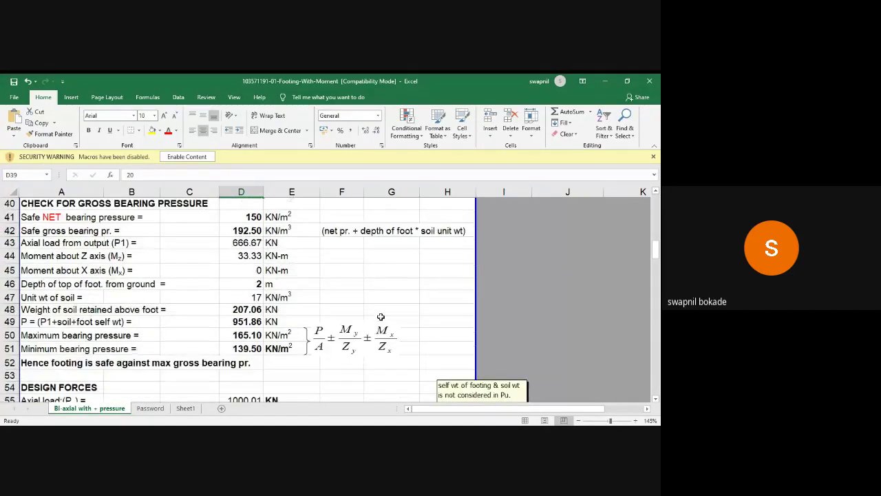
click(252, 287)
text(1)
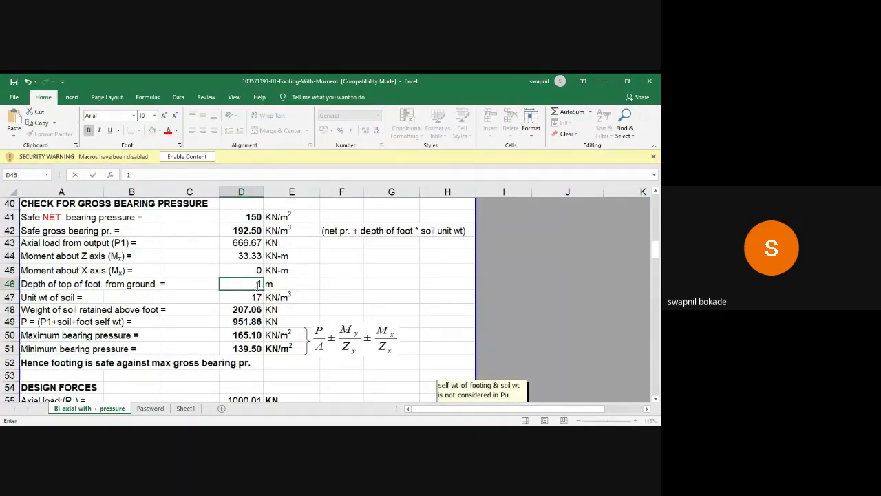
key(Return)
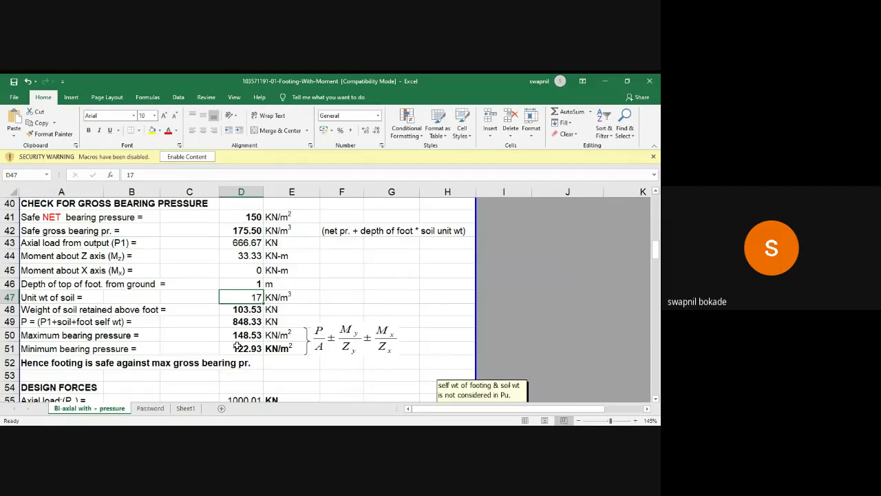
Set the depth of the footing top from ground to 0.5 m and inspect the maximum bearing pressure formula
click(256, 286)
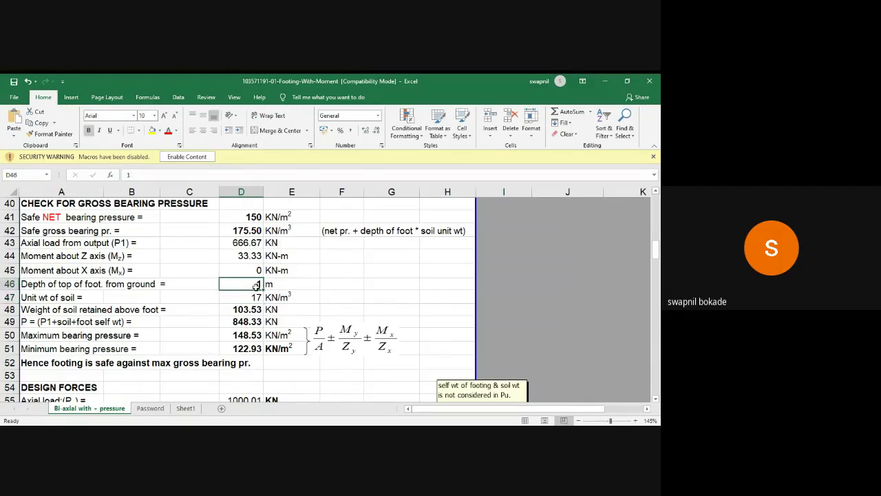
text(0.5)
key(Return)
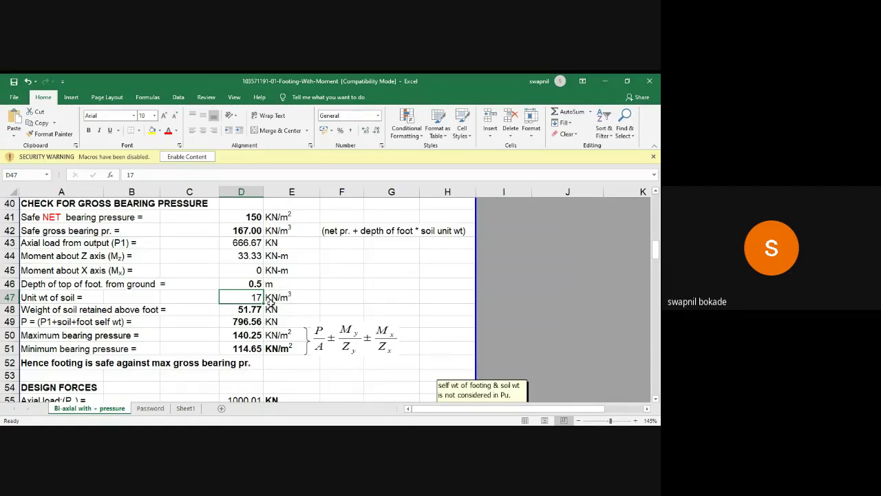
click(258, 283)
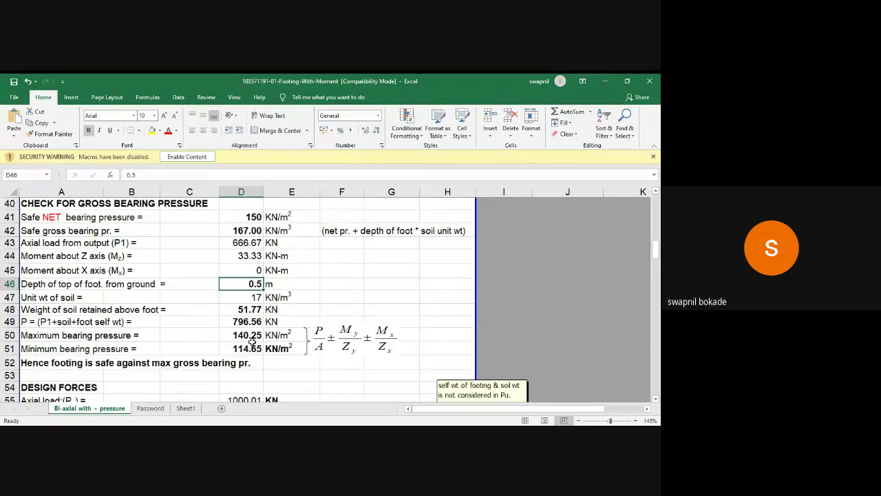
click(241, 336)
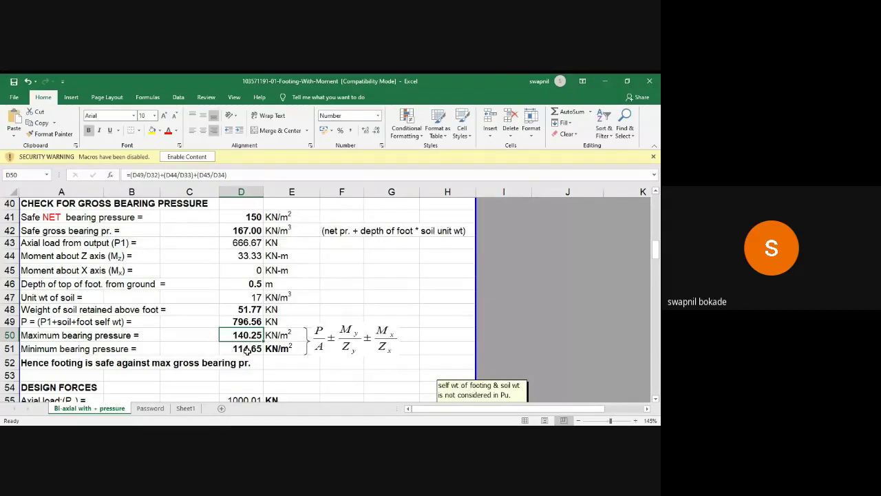
Set the column moment about the X axis to 33.33 kN-m and about the Z axis to 0, and review the gross bearing pressure check
scroll(246, 351, down, 1)
scroll(214, 309, up, 2)
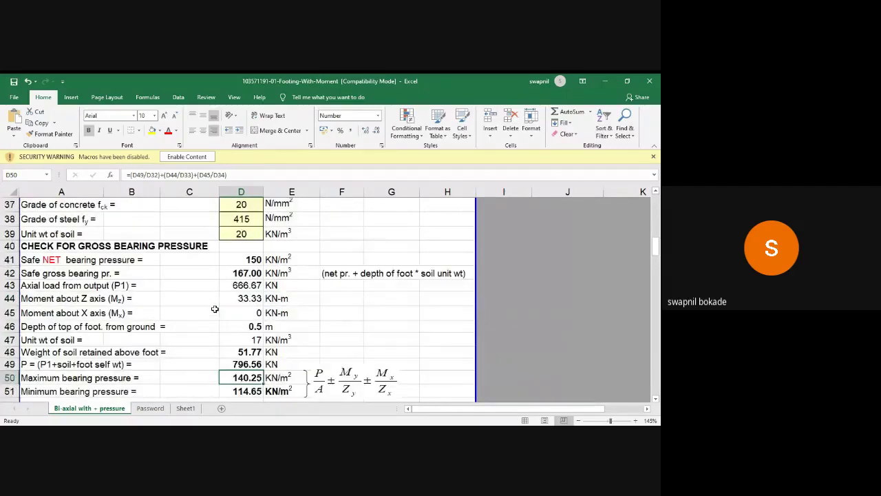
scroll(215, 309, up, 9)
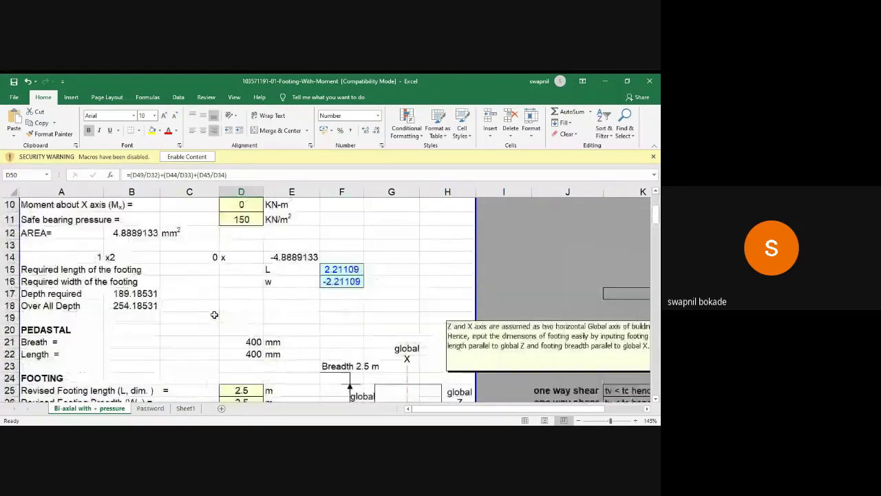
scroll(214, 314, up, 3)
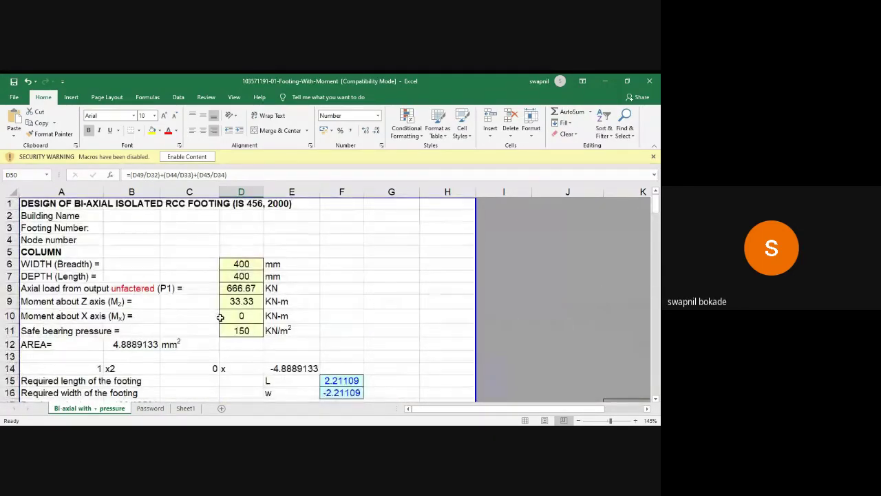
click(241, 319)
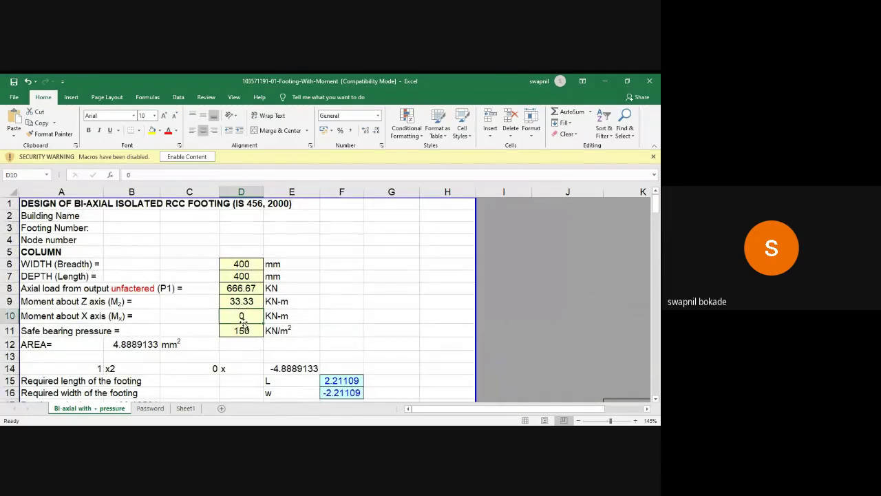
text(33.33)
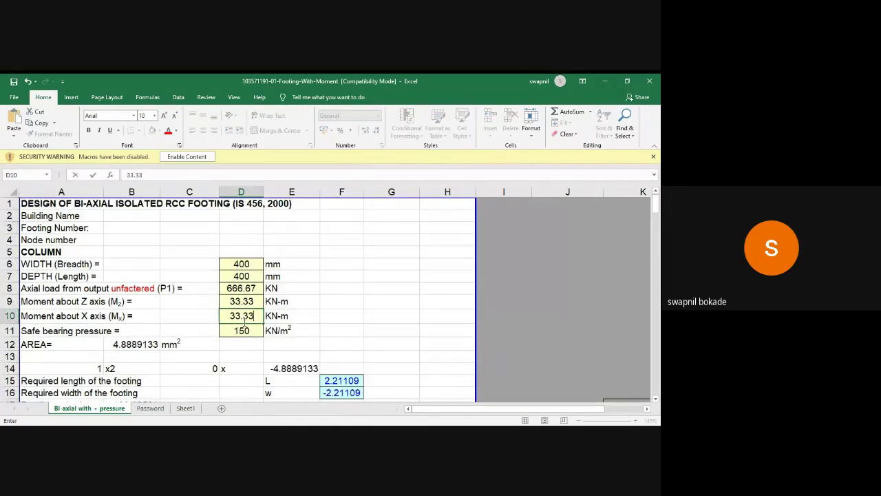
click(246, 301)
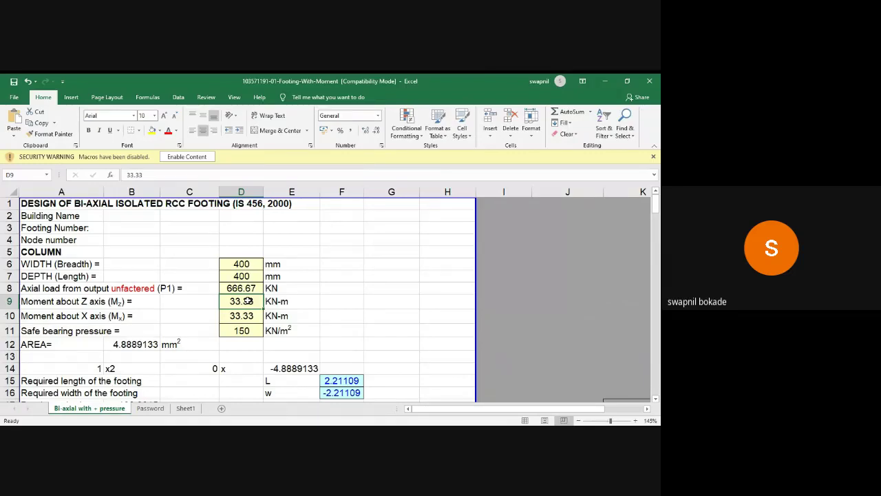
key(Escape)
click(249, 316)
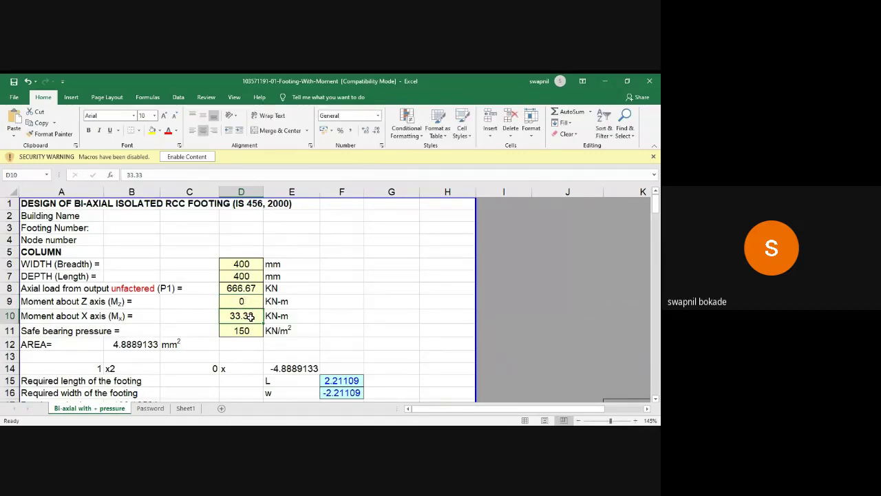
scroll(250, 316, down, 13)
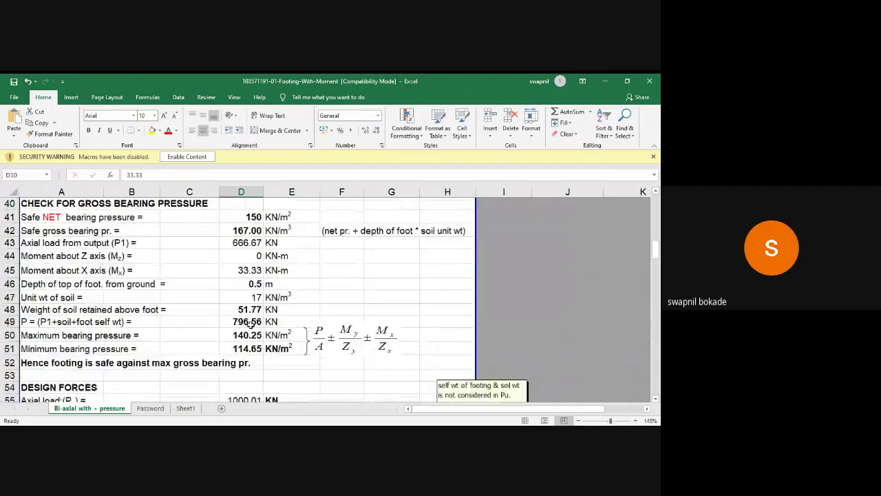
scroll(250, 324, down, 1)
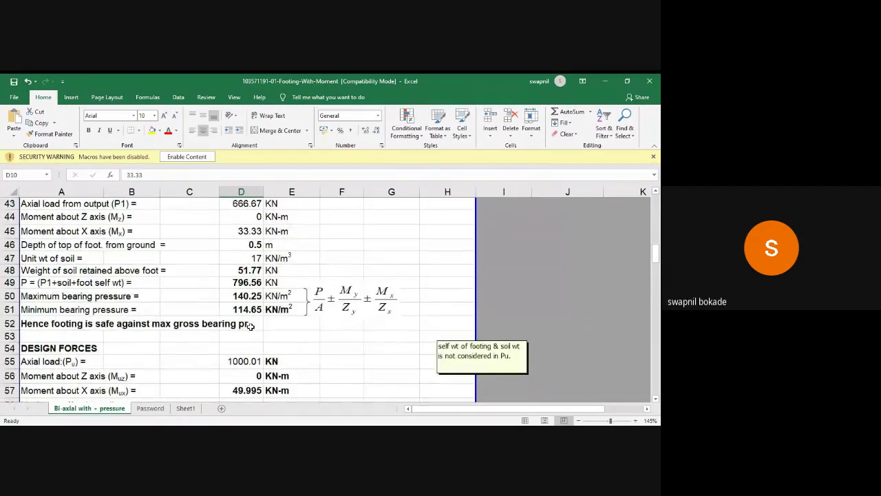
Try a column moment of 33.33 kN-m about the Z axis and review its effect on the gross bearing pressure
scroll(251, 325, up, 14)
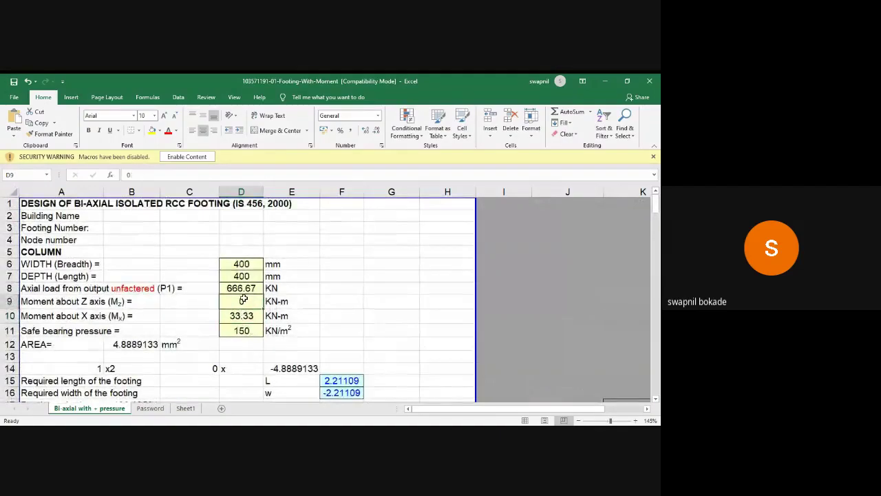
click(241, 301)
click(242, 315)
click(241, 303)
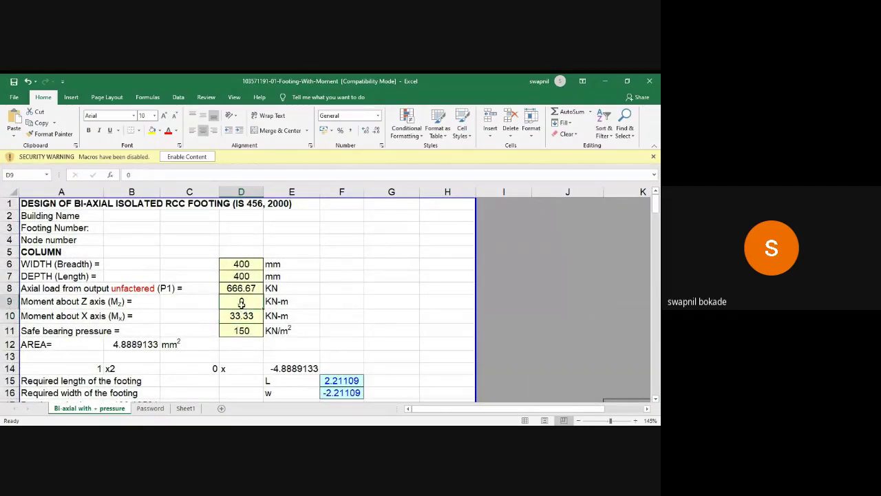
text(33.33)
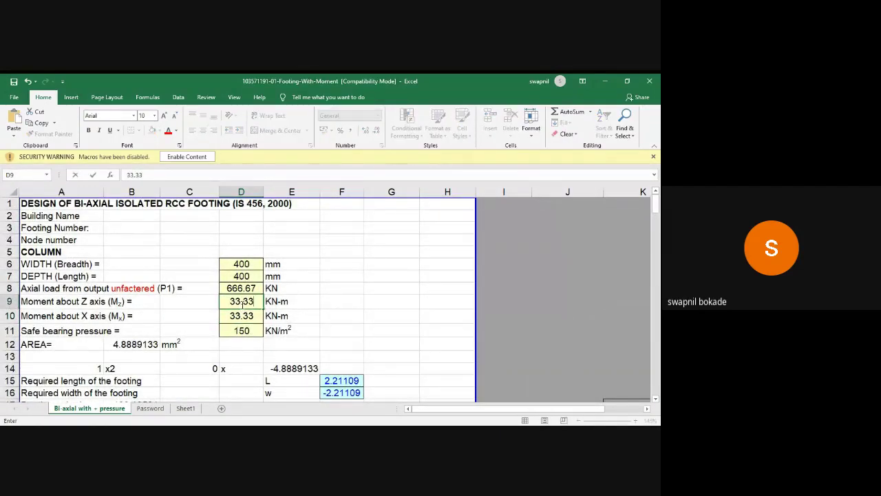
key(Return)
scroll(252, 321, down, 2)
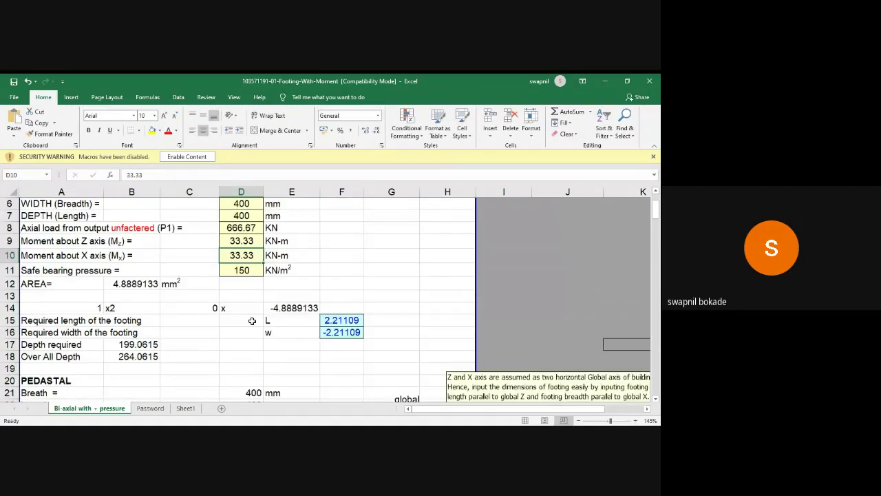
scroll(252, 321, down, 12)
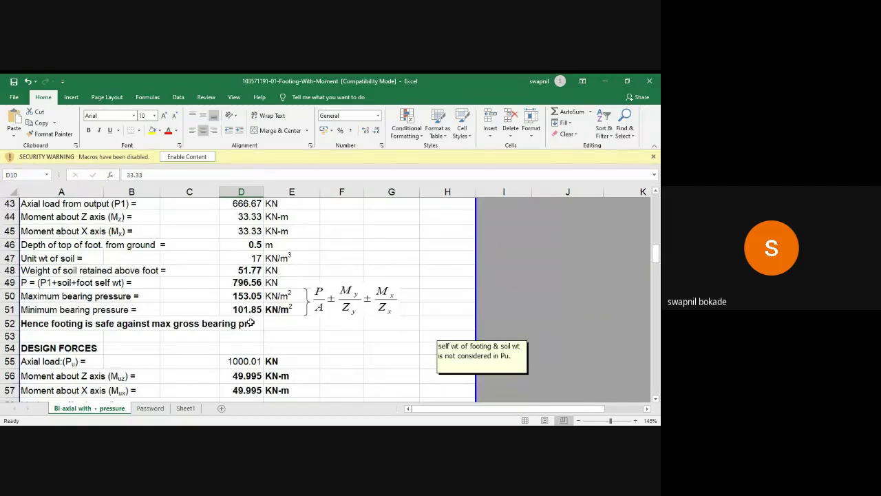
Set the column moment about the Z axis to 0 and compare the maximum bearing pressure with the safe gross value
scroll(251, 323, up, 13)
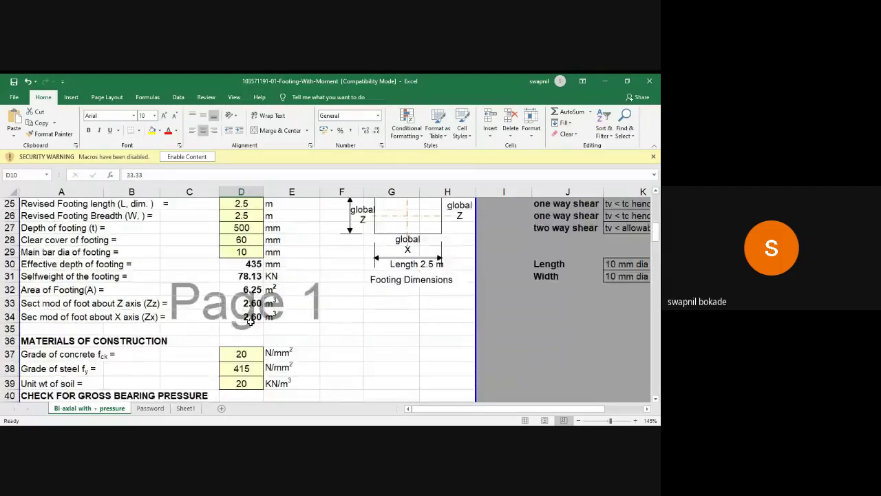
click(235, 267)
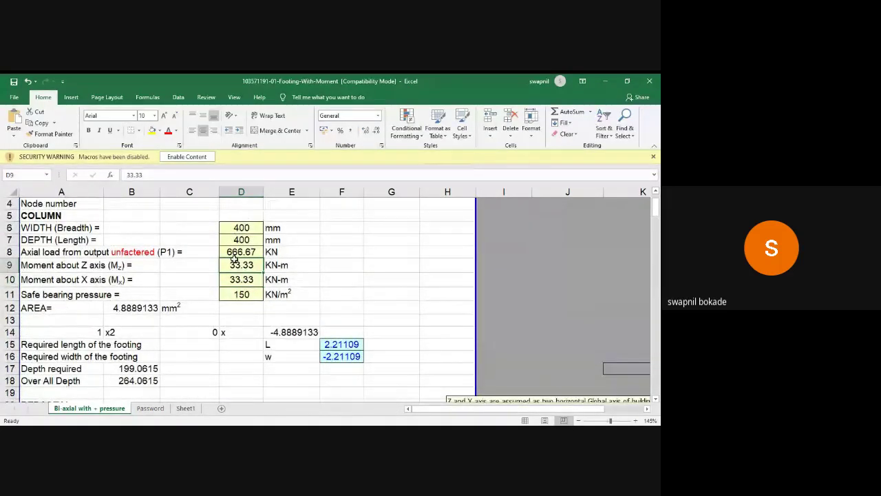
text(0)
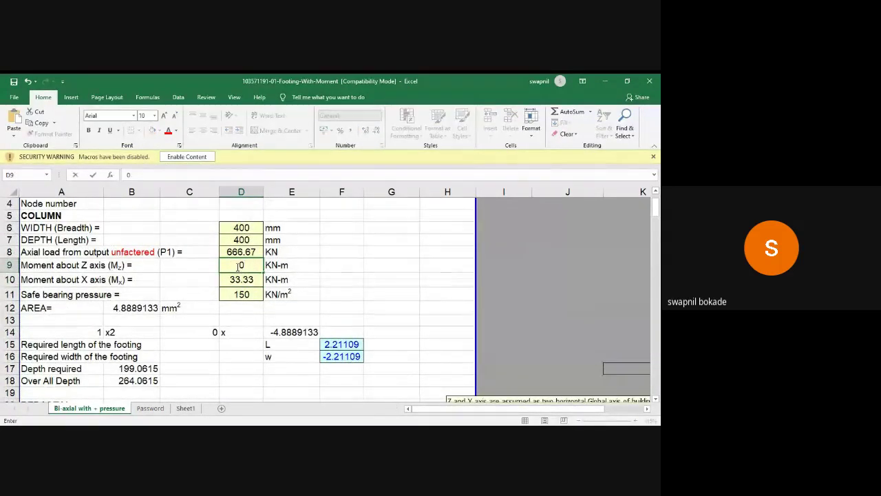
key(Return)
scroll(279, 308, down, 4)
scroll(280, 308, down, 9)
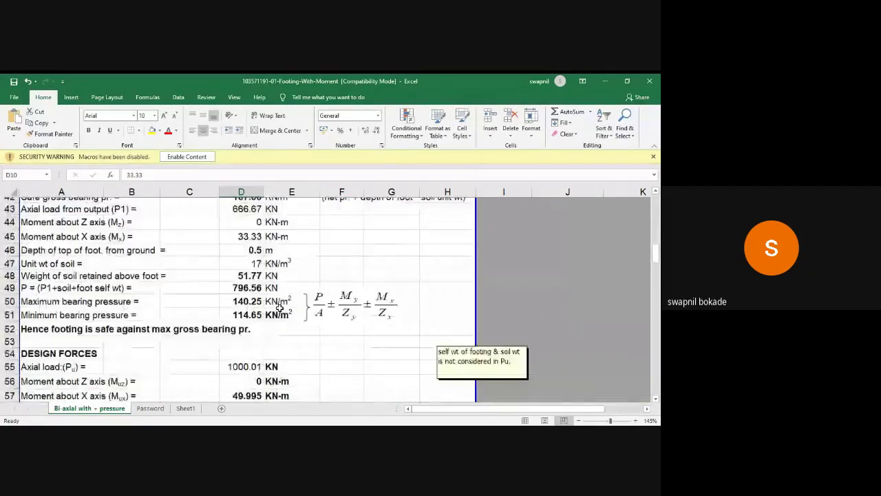
scroll(272, 309, up, 1)
scroll(272, 309, up, 2)
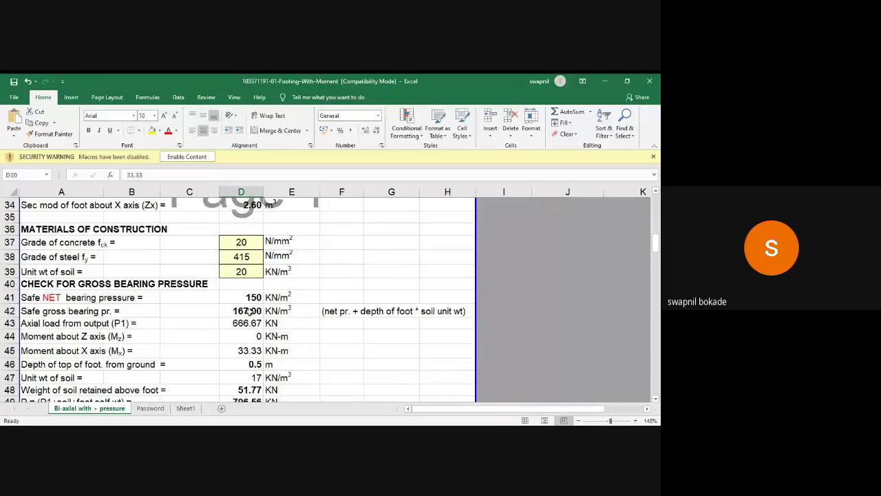
scroll(249, 313, down, 1)
scroll(249, 312, down, 3)
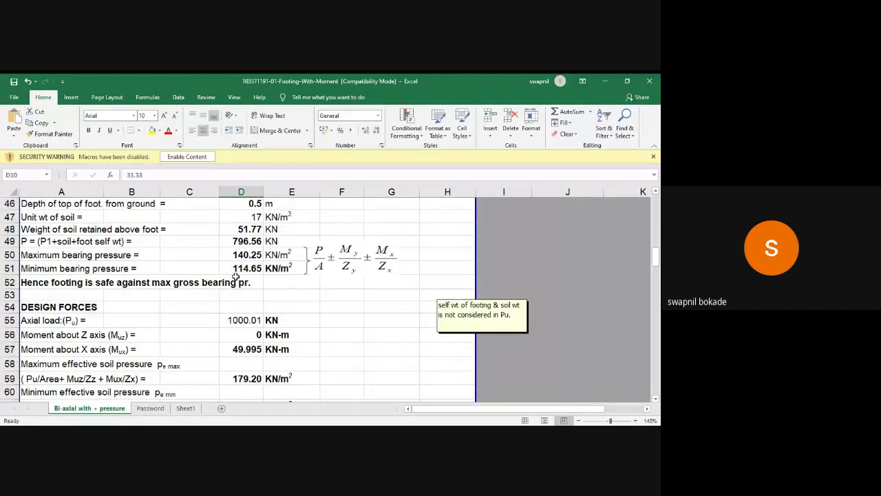
Examine the design forces, effective soil pressures and bottom steel calculation, including the required and provided bar spacing in both directions
scroll(239, 301, down, 1)
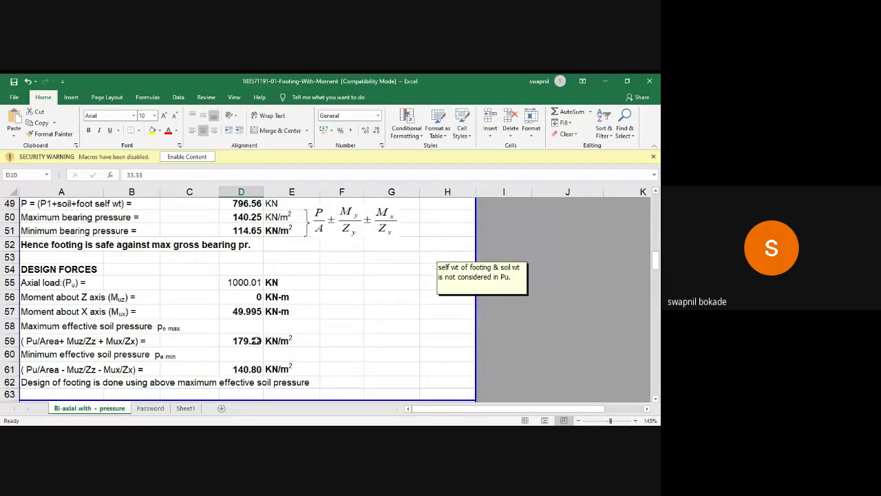
scroll(254, 347, down, 1)
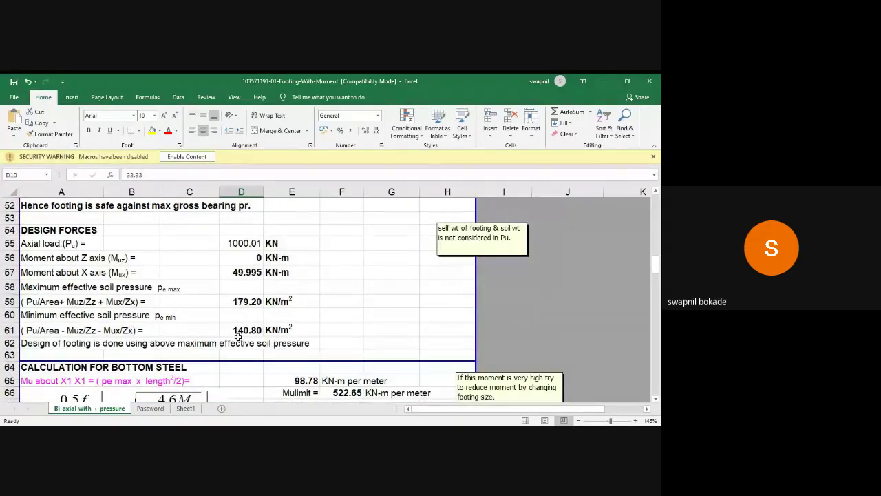
scroll(237, 335, down, 4)
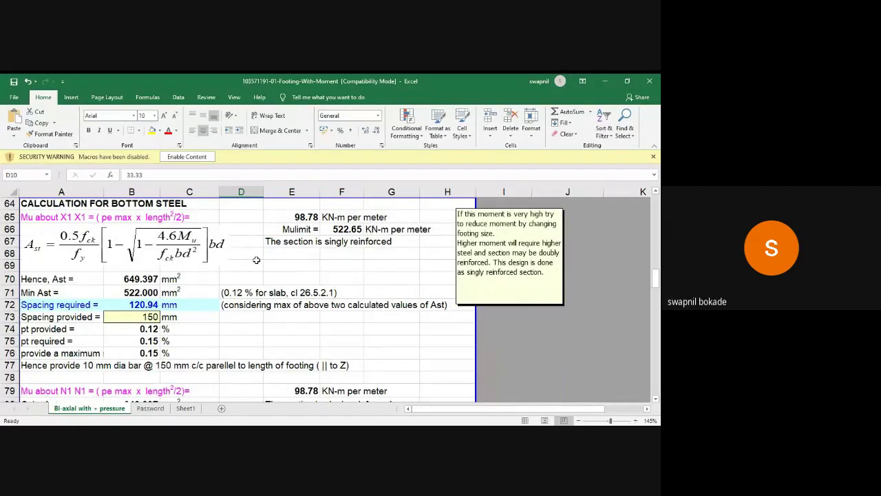
scroll(257, 260, up, 1)
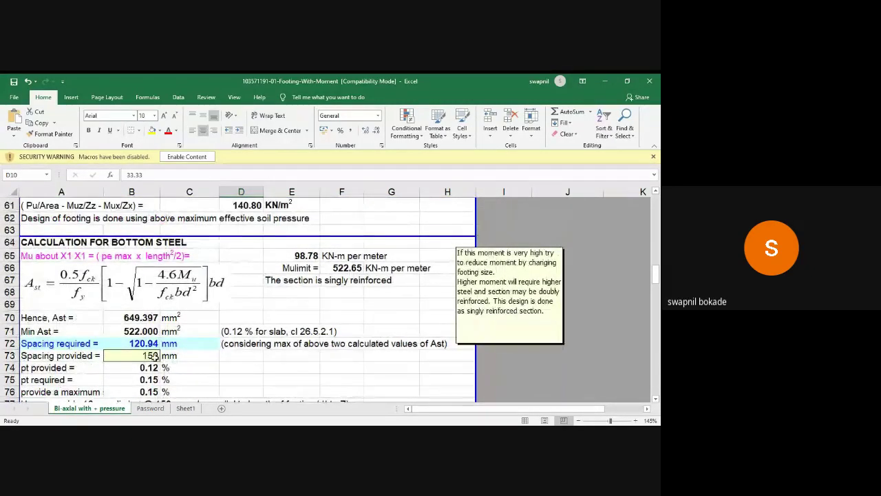
scroll(172, 337, down, 1)
scroll(206, 320, up, 4)
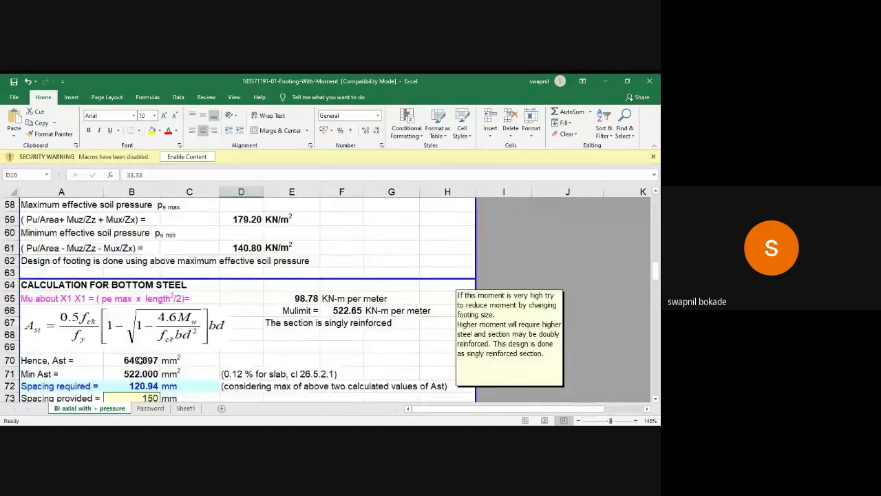
scroll(206, 321, down, 4)
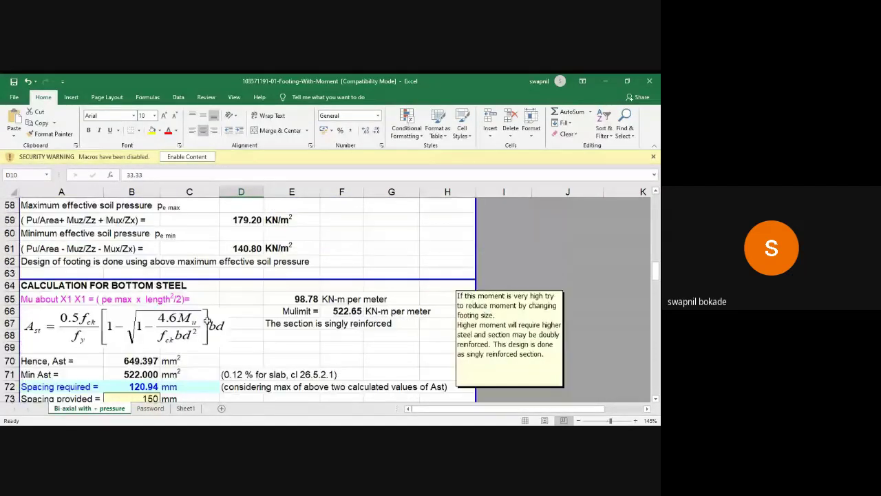
scroll(207, 324, down, 3)
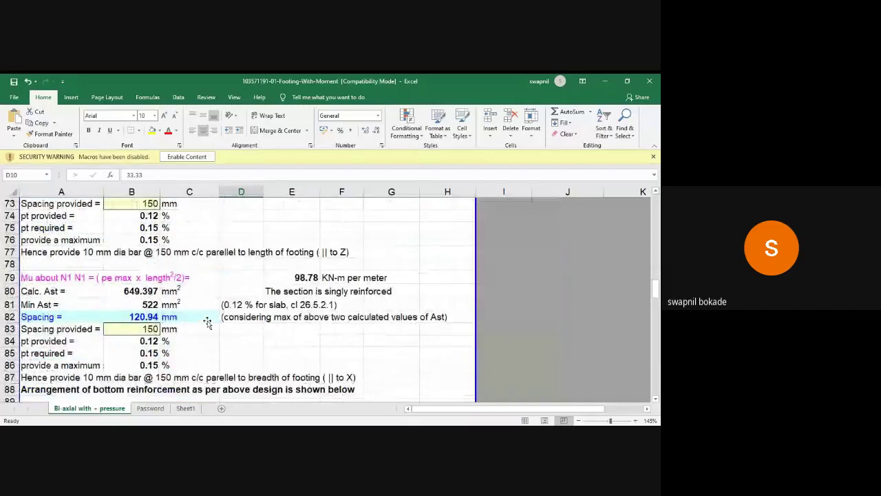
scroll(207, 323, down, 4)
scroll(207, 323, up, 2)
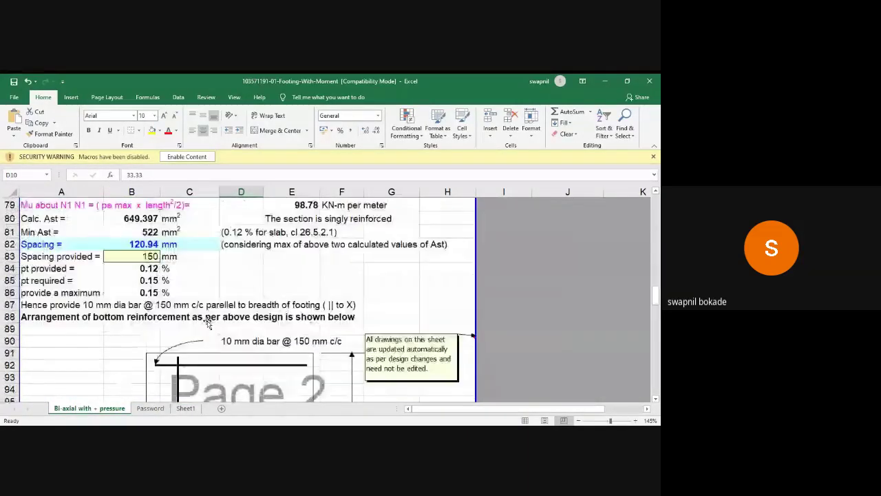
scroll(208, 324, up, 5)
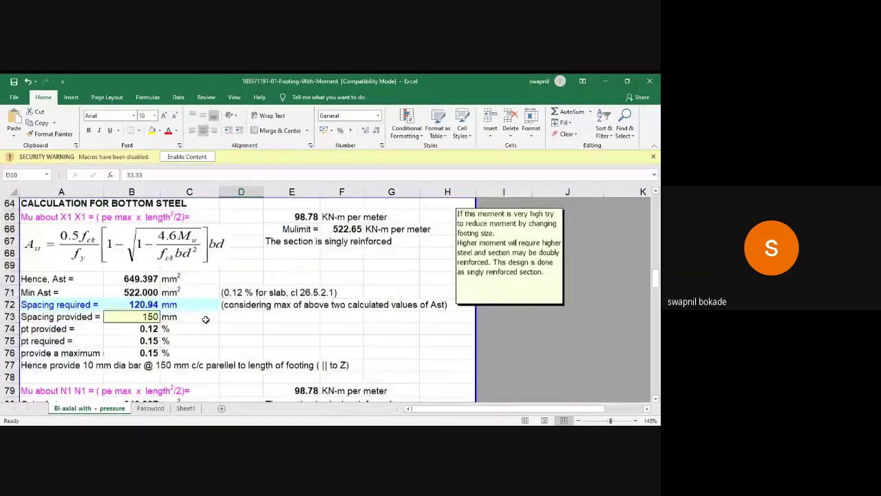
Examine the one-way and two-way shear checks, including the formula for the concrete shear strength at section L1-L1
scroll(205, 320, down, 14)
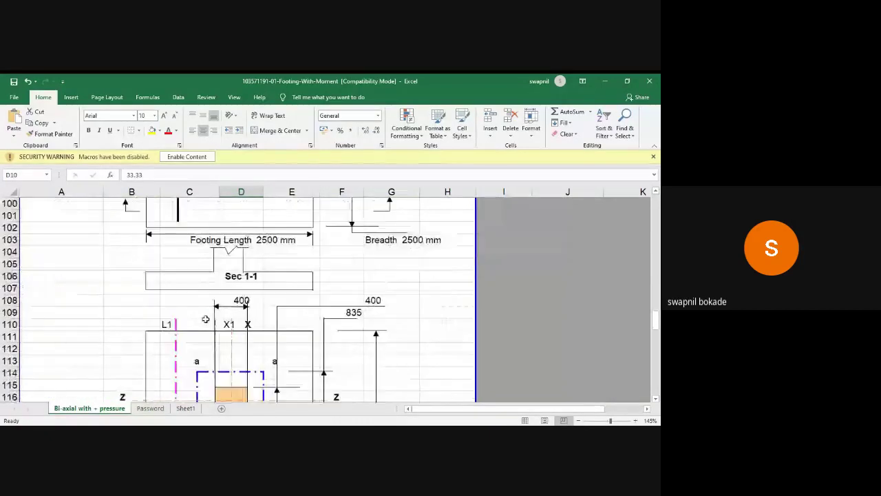
scroll(205, 319, down, 6)
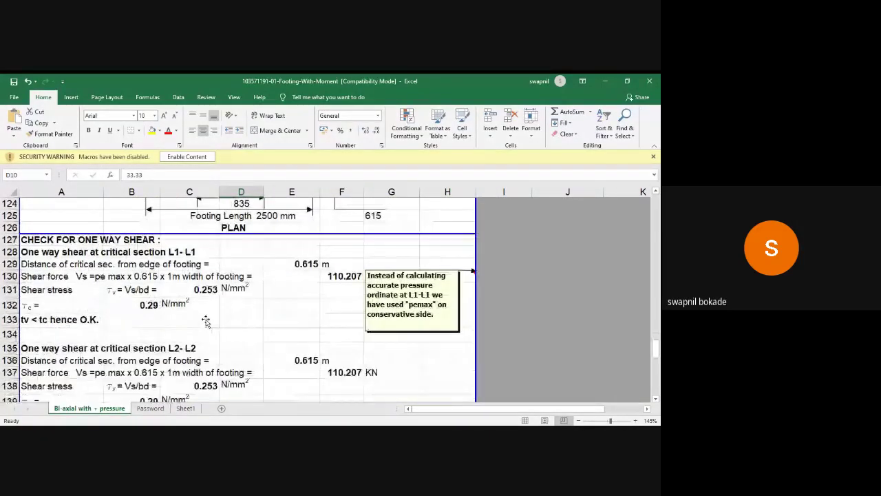
scroll(205, 320, down, 1)
scroll(205, 320, up, 1)
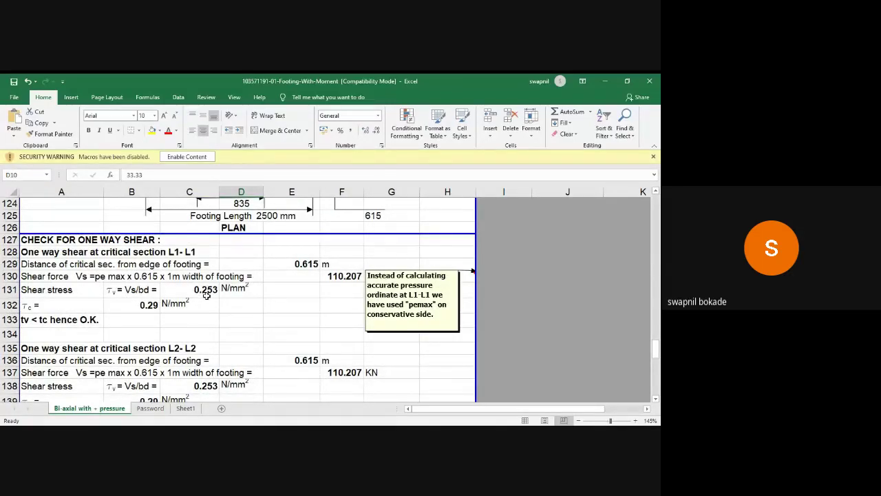
click(148, 306)
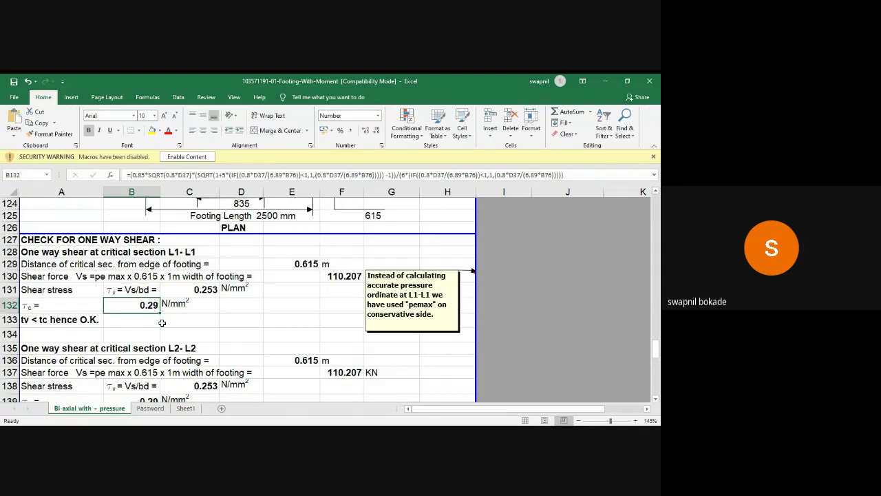
scroll(161, 323, down, 7)
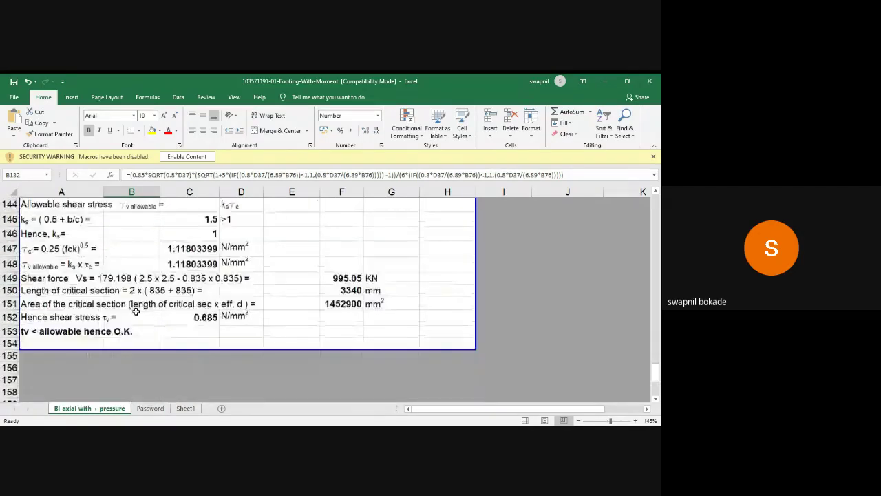
scroll(136, 311, up, 1)
scroll(136, 311, up, 12)
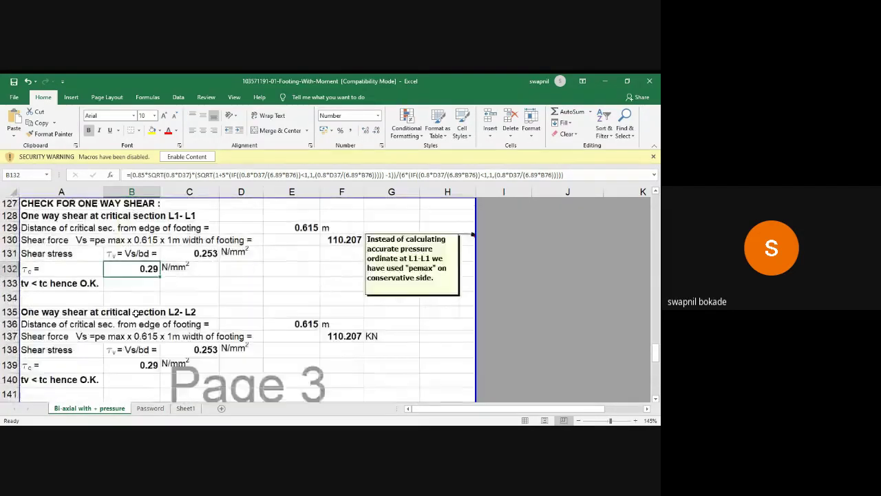
scroll(136, 313, up, 11)
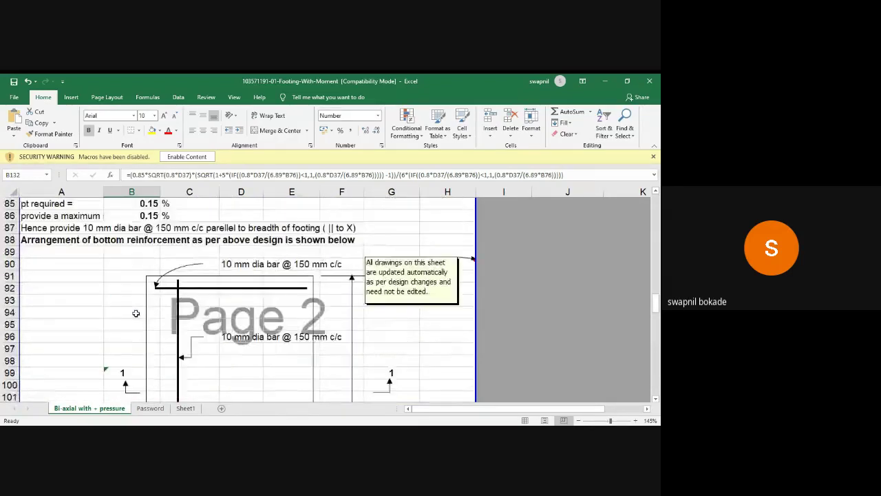
scroll(135, 314, up, 2)
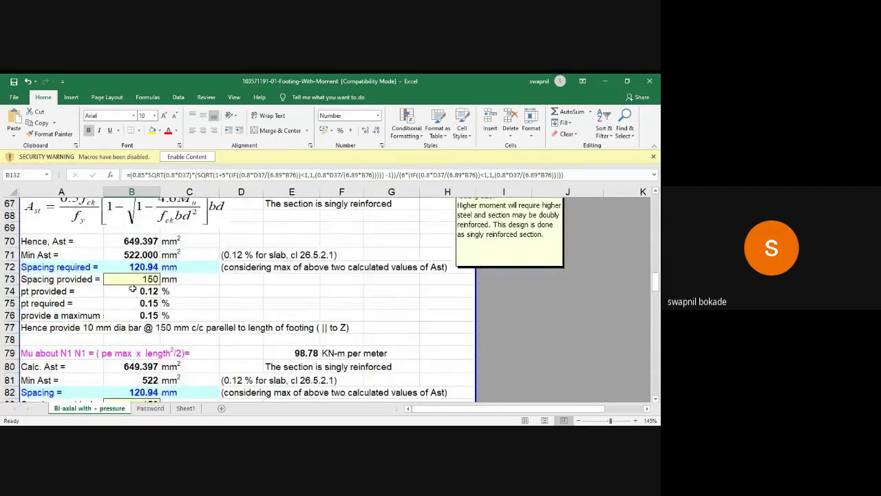
scroll(133, 289, up, 1)
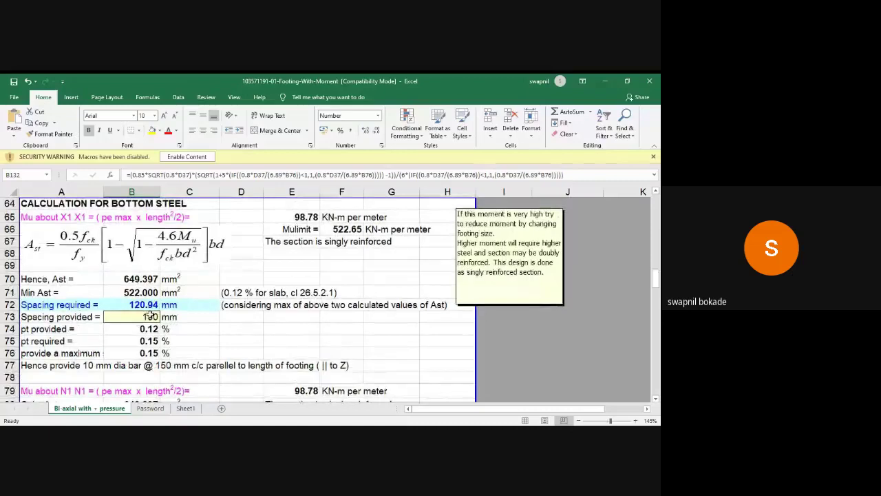
text(100)
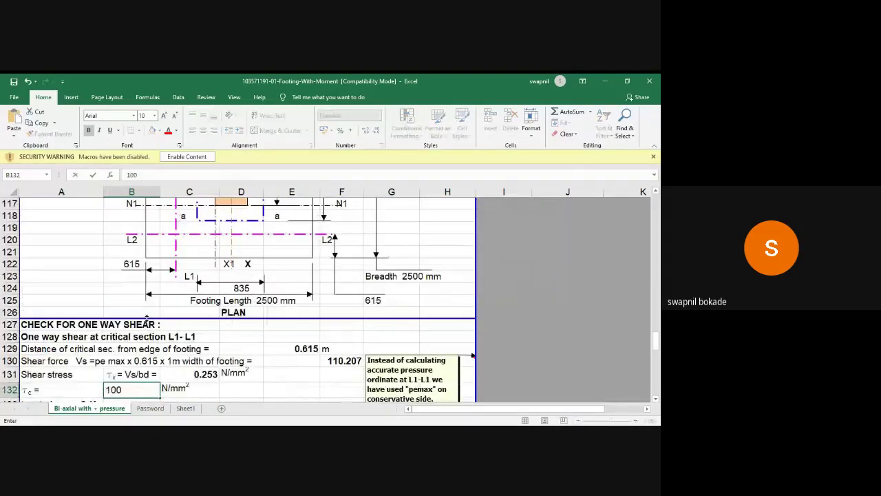
scroll(151, 337, down, 2)
key(Escape)
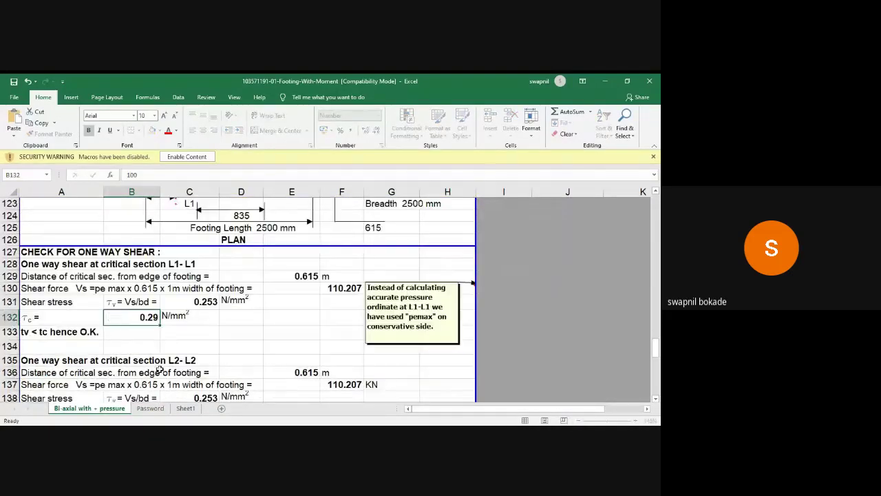
Set the provided bottom bar spacing to 100 mm in both directions, parallel to the footing's length and to its breadth
scroll(155, 338, up, 10)
scroll(152, 319, up, 7)
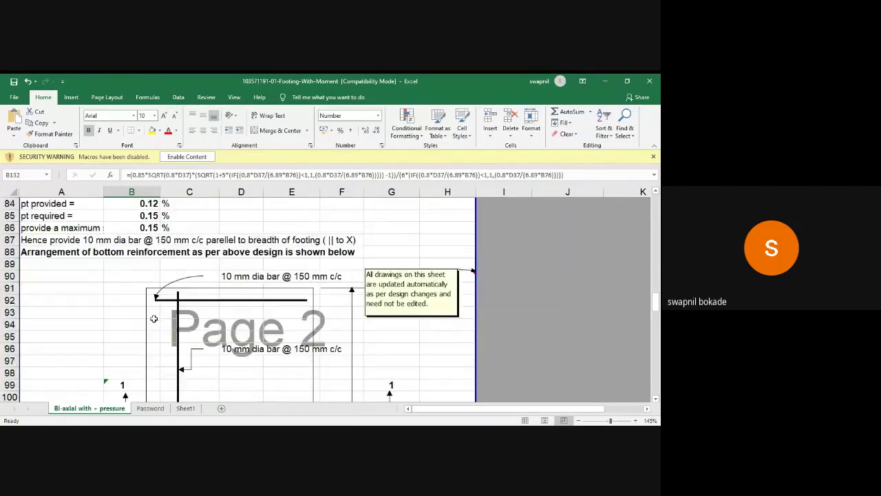
click(146, 339)
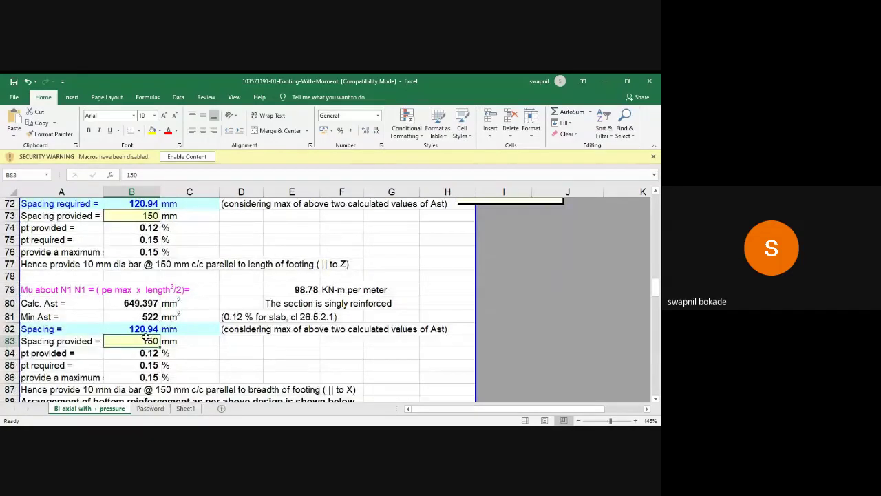
scroll(146, 338, up, 1)
click(139, 254)
text(100)
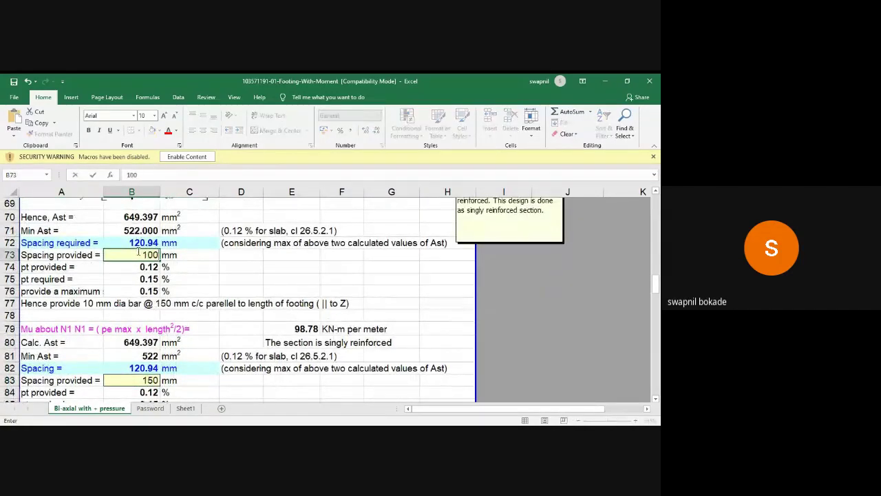
click(150, 380)
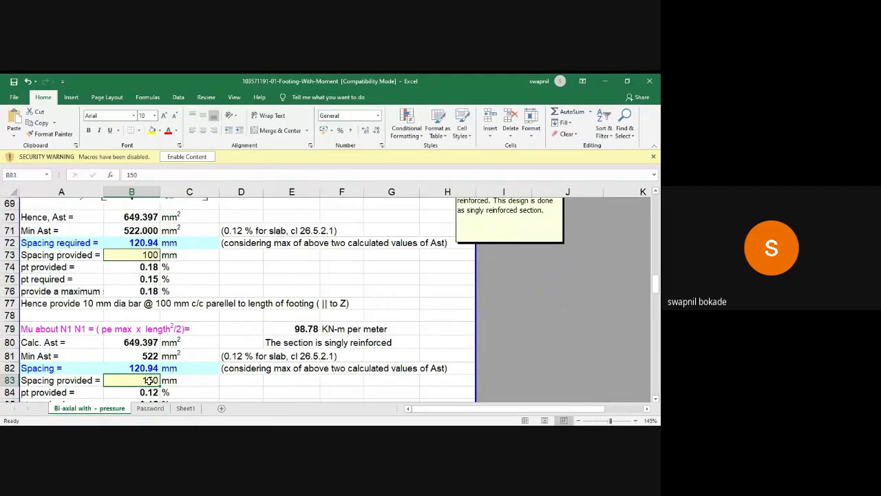
text(100)
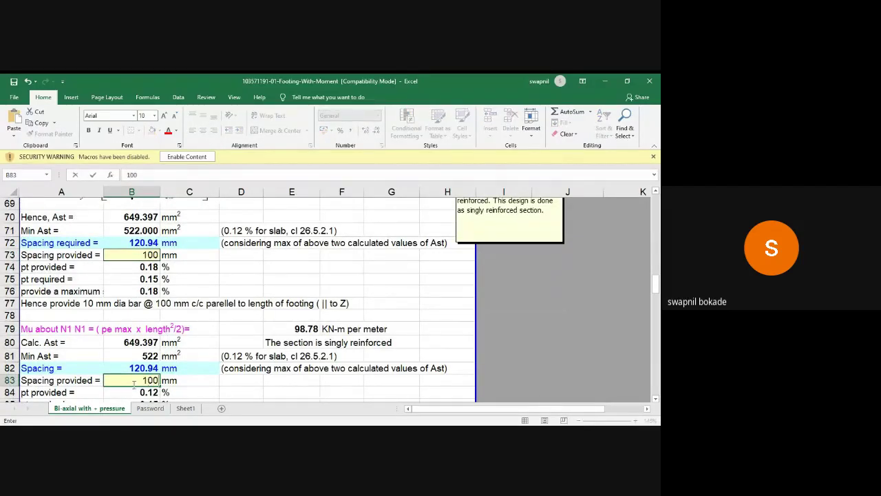
key(Return)
Examine the one-way shear checks at sections L1-L1 and L2-L2 and the two-way shear check with the revised bar spacing
scroll(158, 329, down, 2)
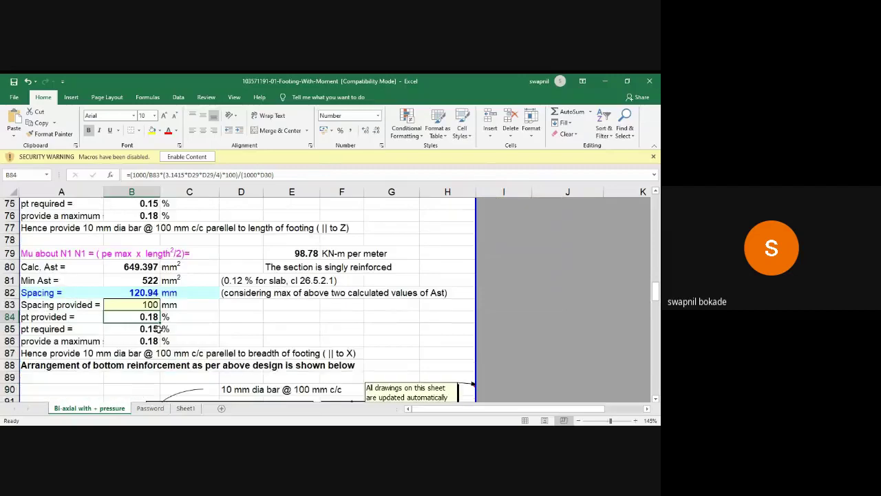
scroll(159, 329, down, 17)
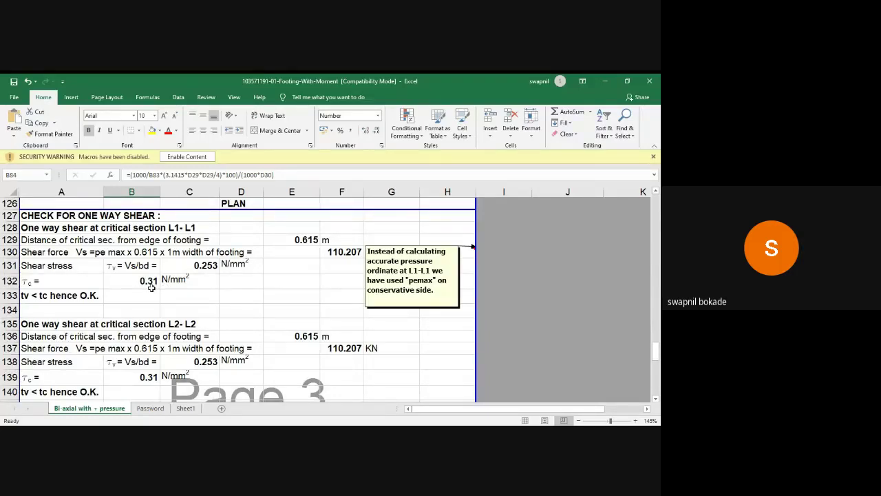
scroll(201, 376, down, 2)
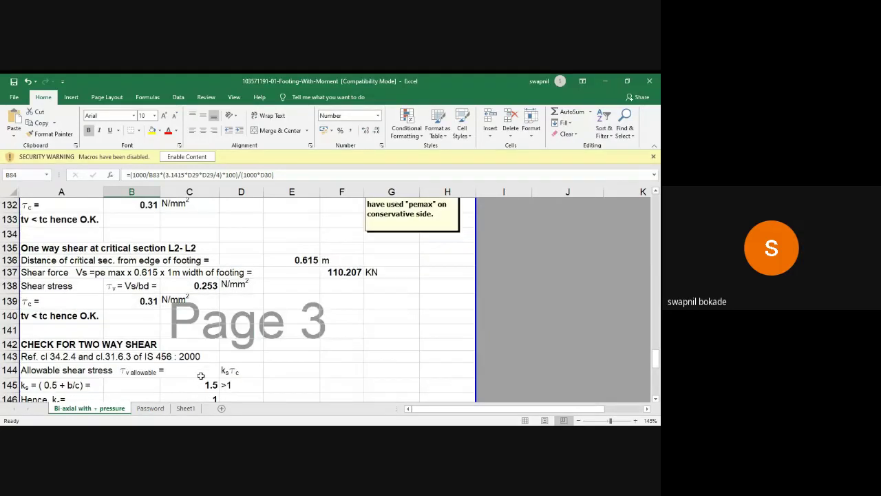
scroll(200, 375, down, 4)
scroll(160, 364, up, 2)
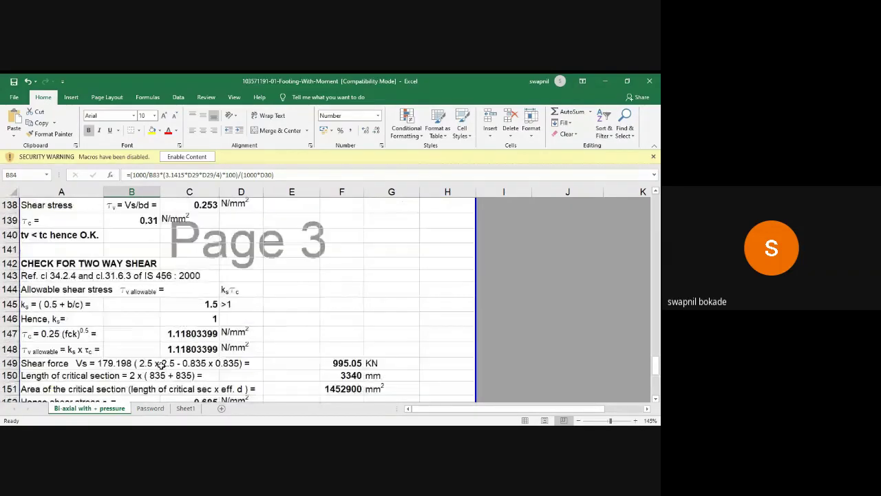
scroll(161, 364, up, 2)
scroll(81, 336, down, 2)
scroll(267, 347, down, 3)
scroll(255, 351, up, 1)
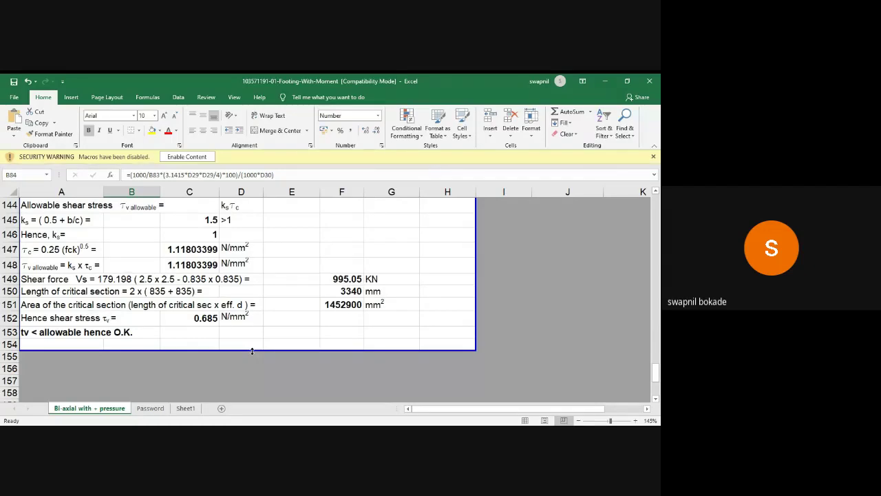
scroll(252, 351, up, 1)
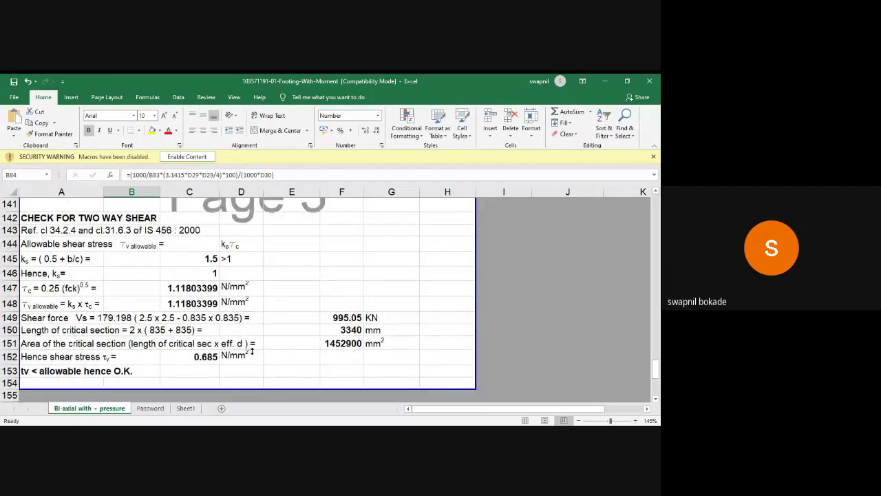